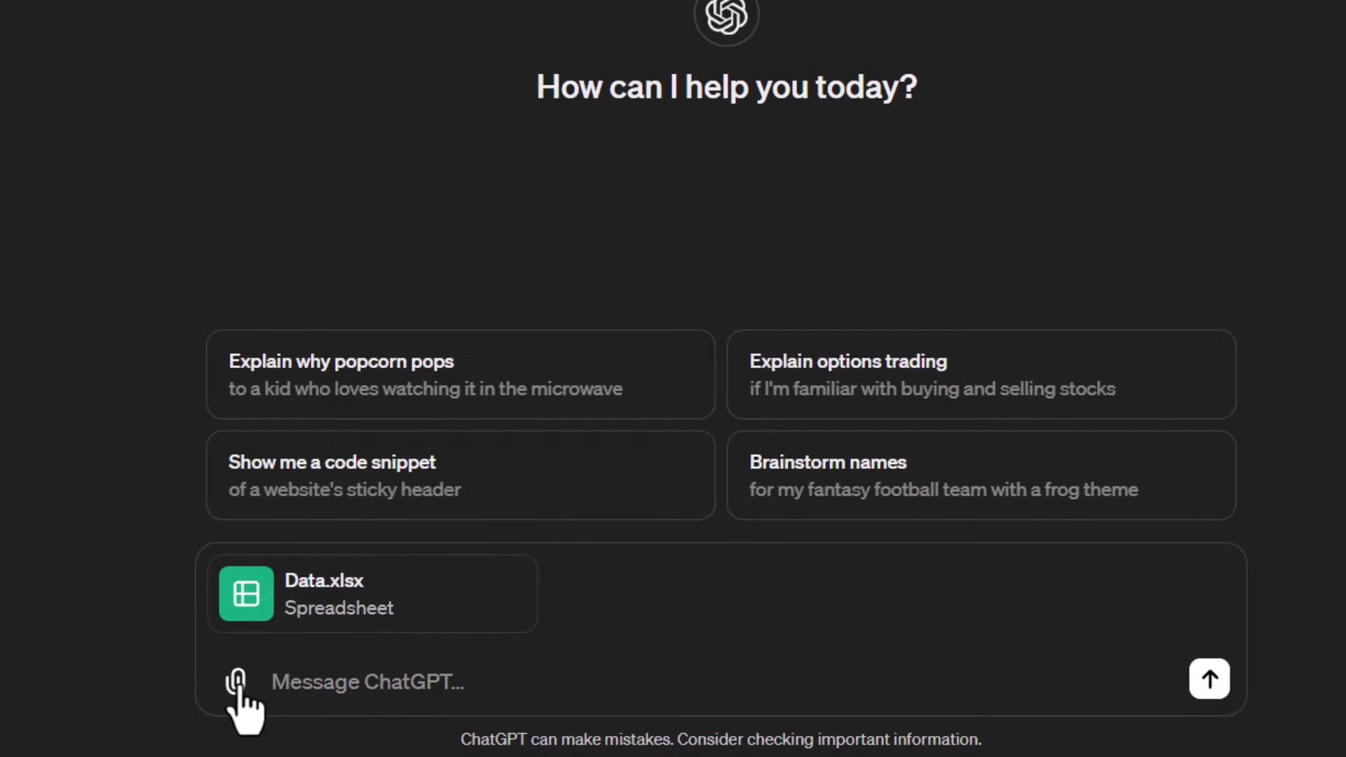
# Send a prompt with the attached Data.xlsx asking to load the file and list the fields.
pyautogui.moveTo(264, 626)
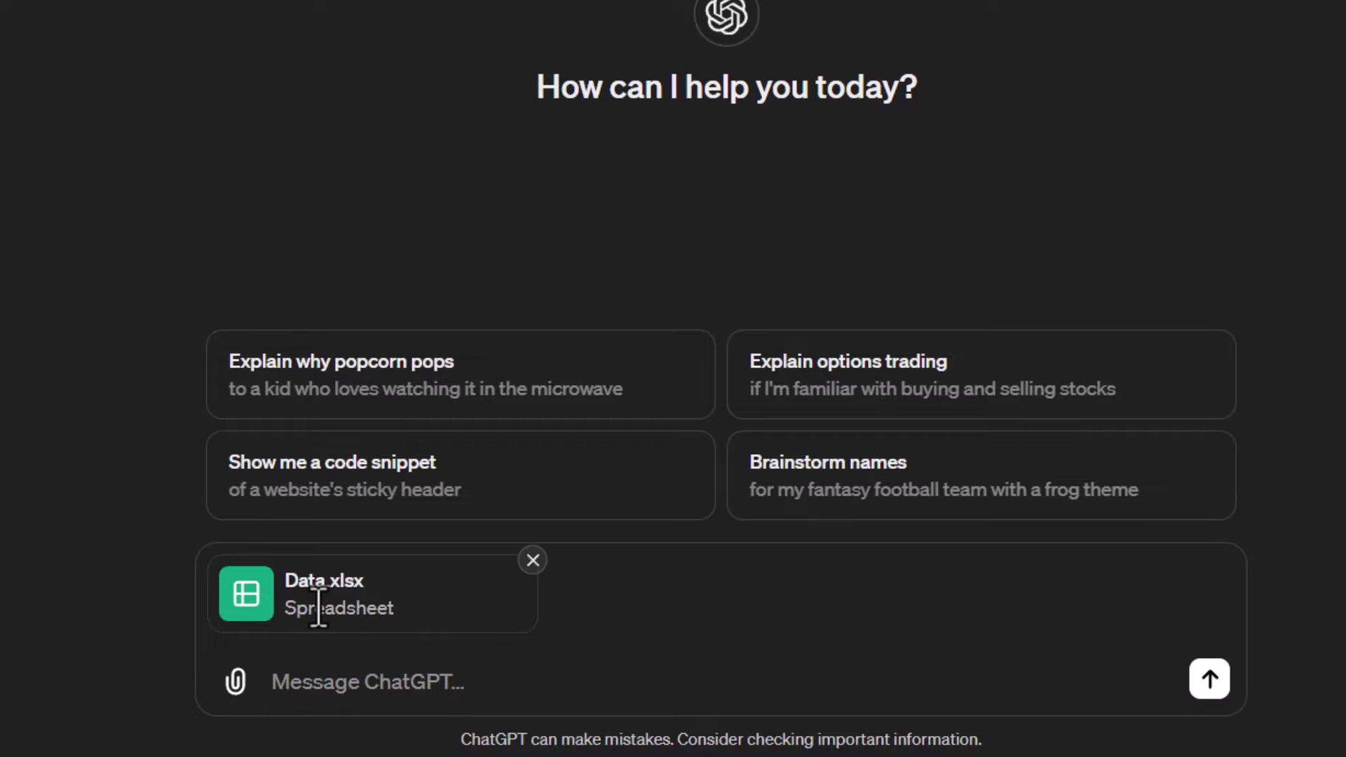
pyautogui.click(340, 698)
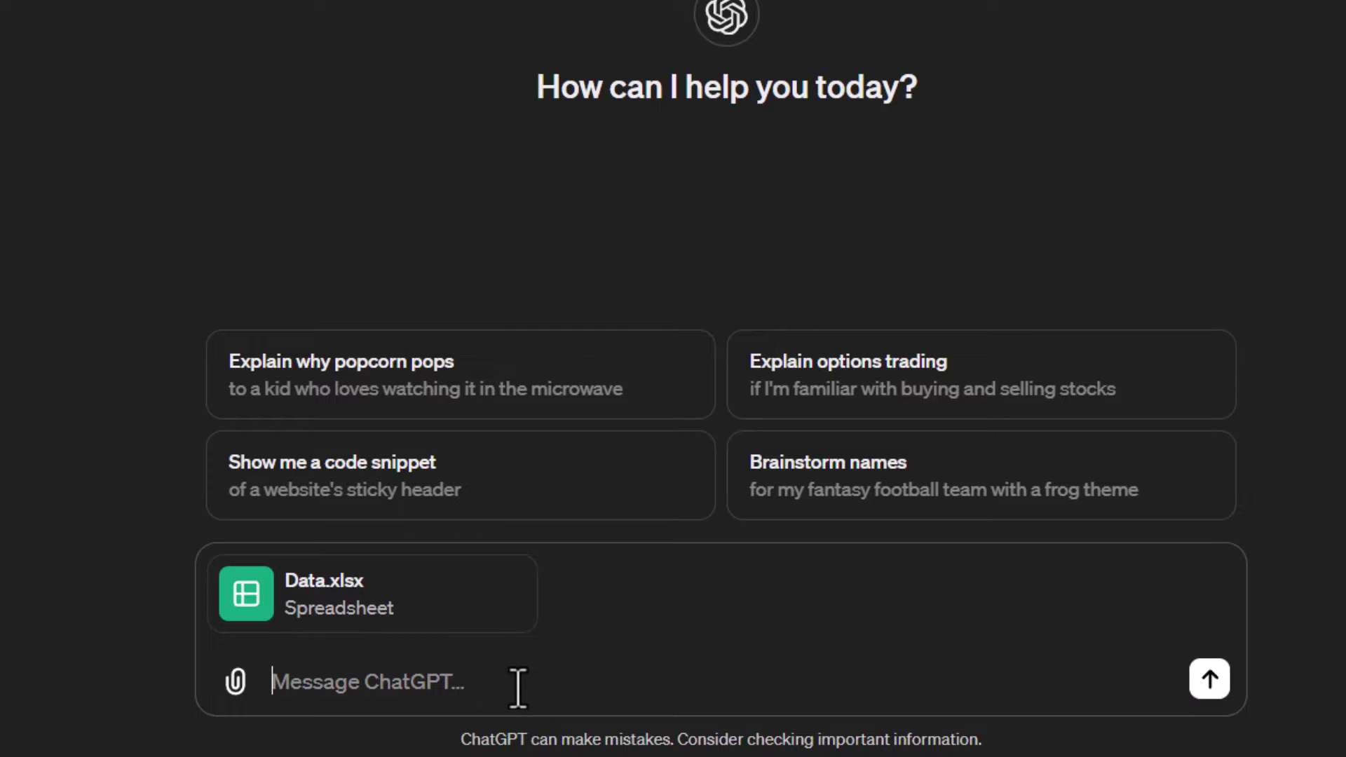
pyautogui.write('Lo')
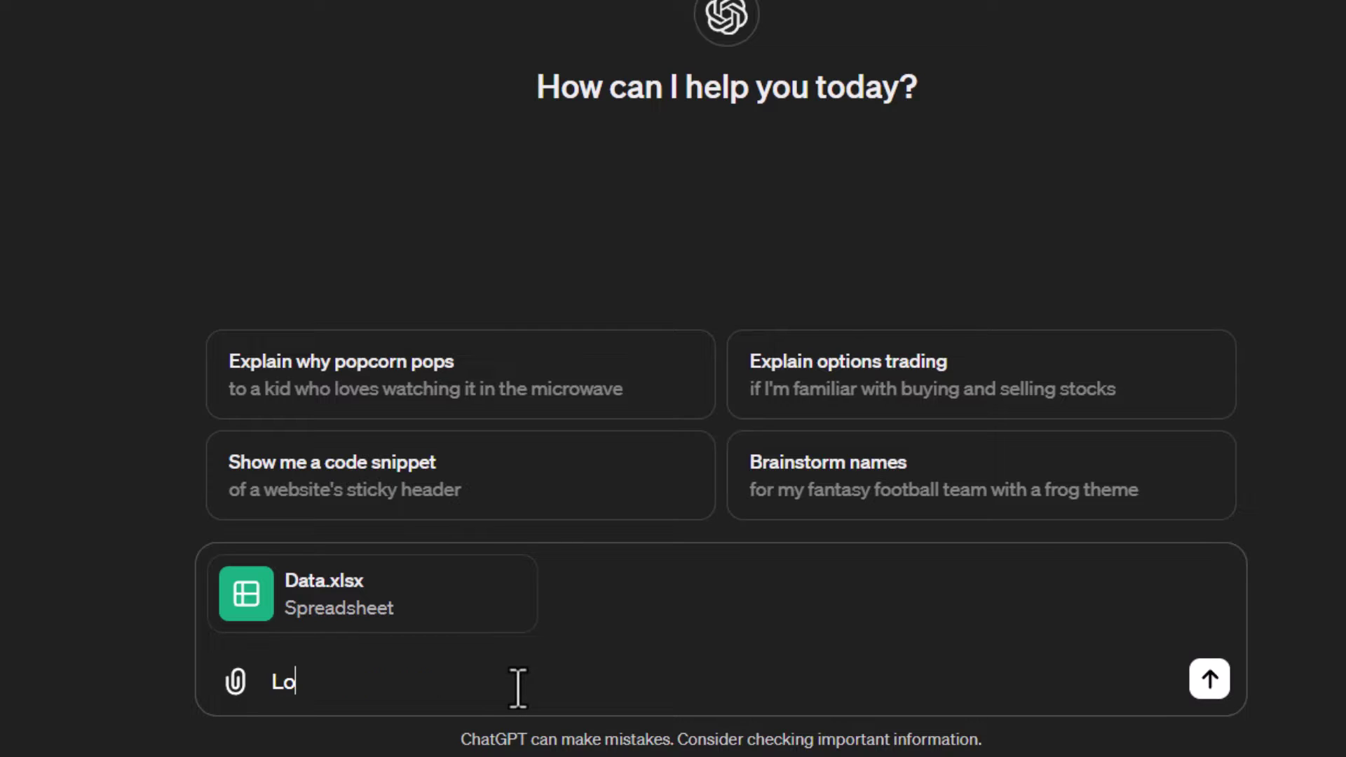
pyautogui.write('ad the file and list')
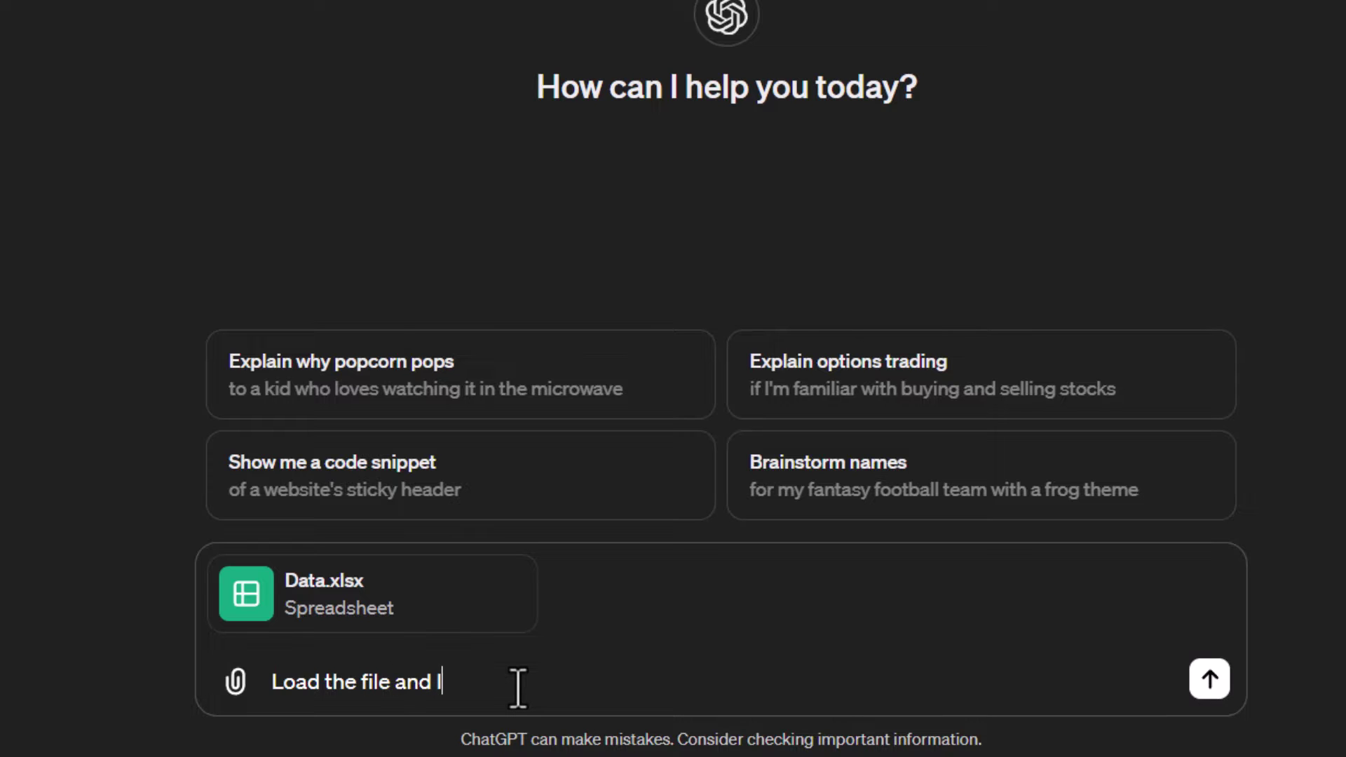
pyautogui.write(' the fields')
pyautogui.press('Return')
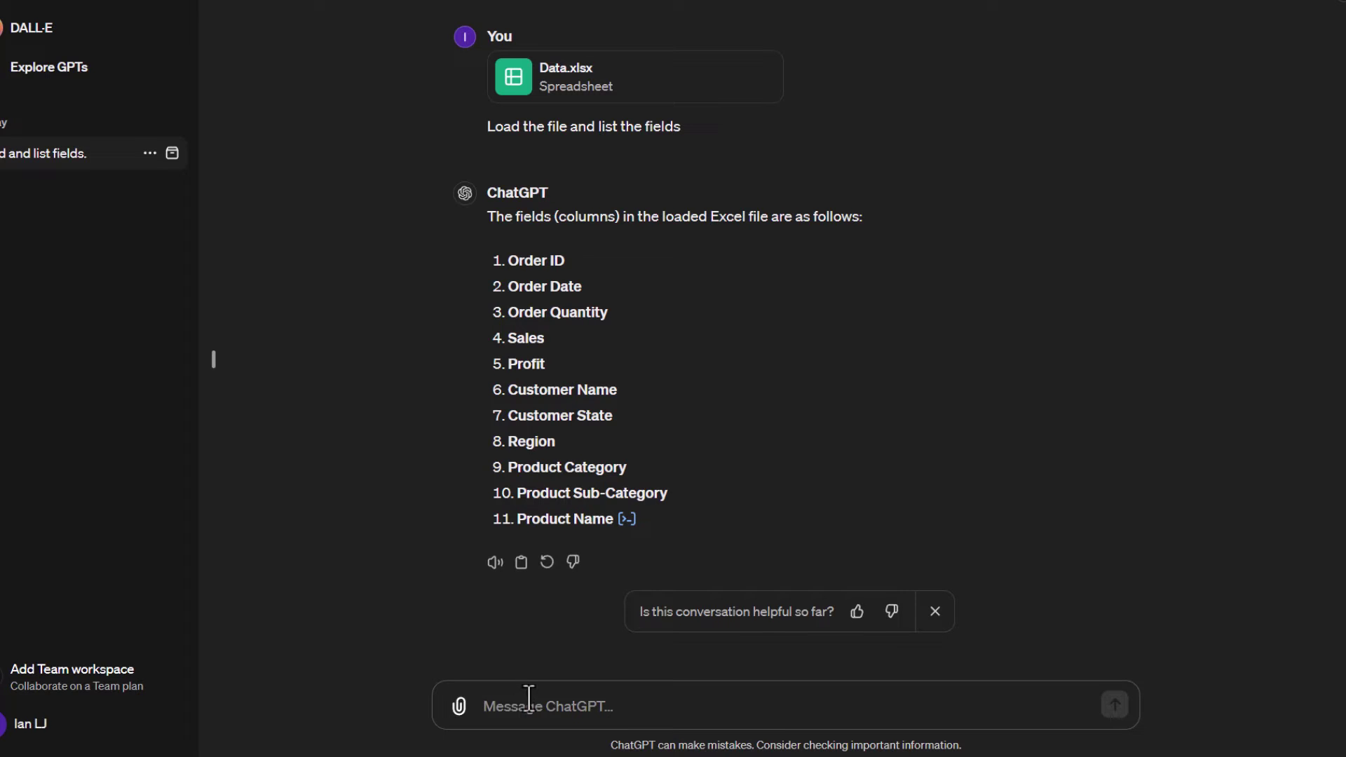
# Ask for the Sales by Region, and follow up by requesting the results in a table.
pyautogui.write('Disp;a')
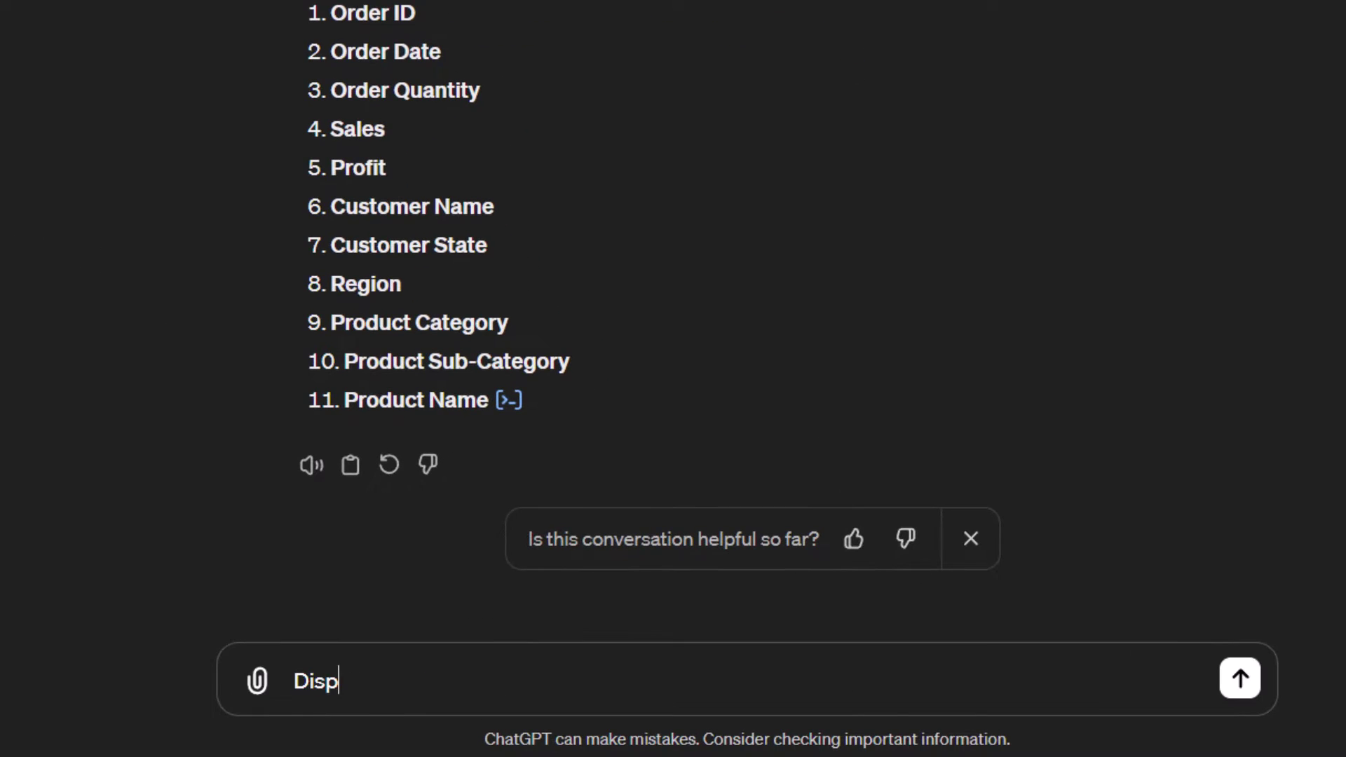
pyautogui.press('BackSpace')
pyautogui.press('BackSpace')
pyautogui.write('lay thew')
pyautogui.press('BackSpace')
pyautogui.press('BackSpace')
pyautogui.write('Sales b y Region')
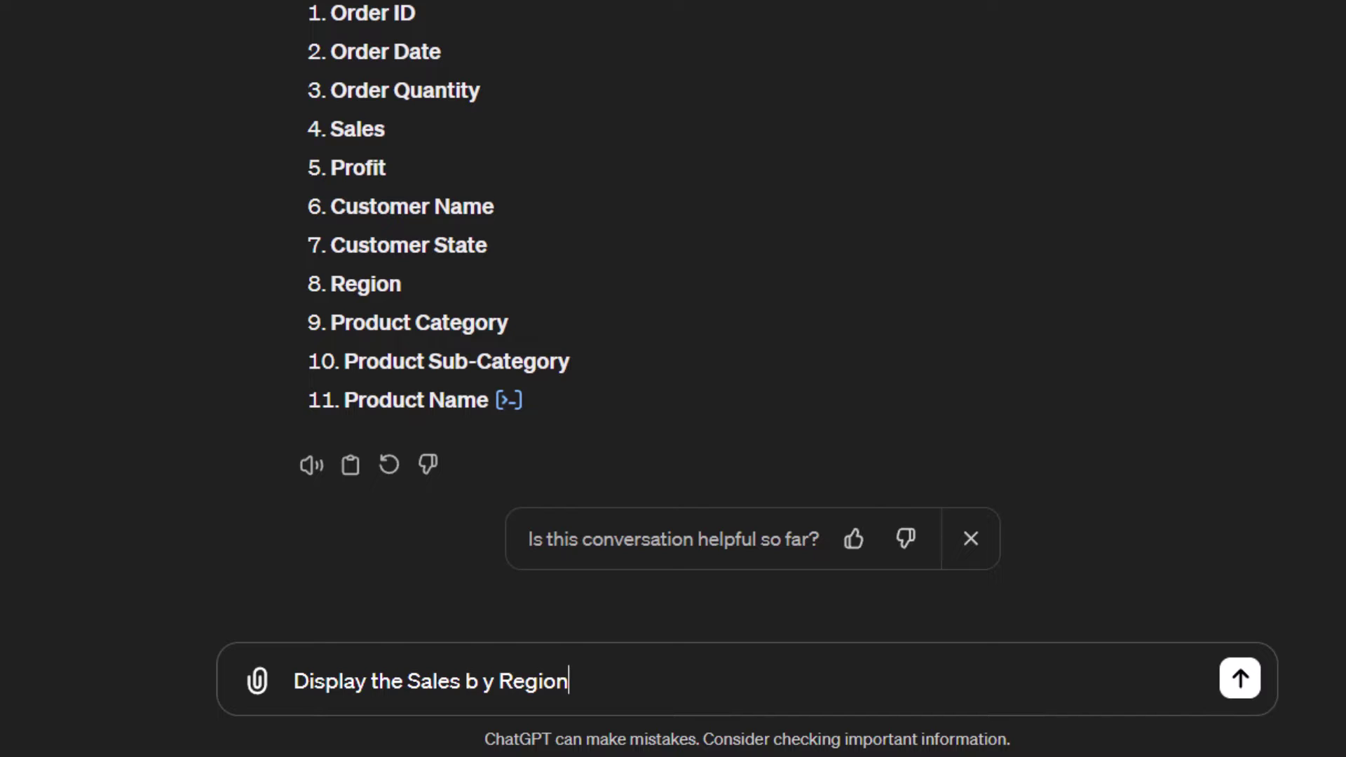
pyautogui.click(1240, 683)
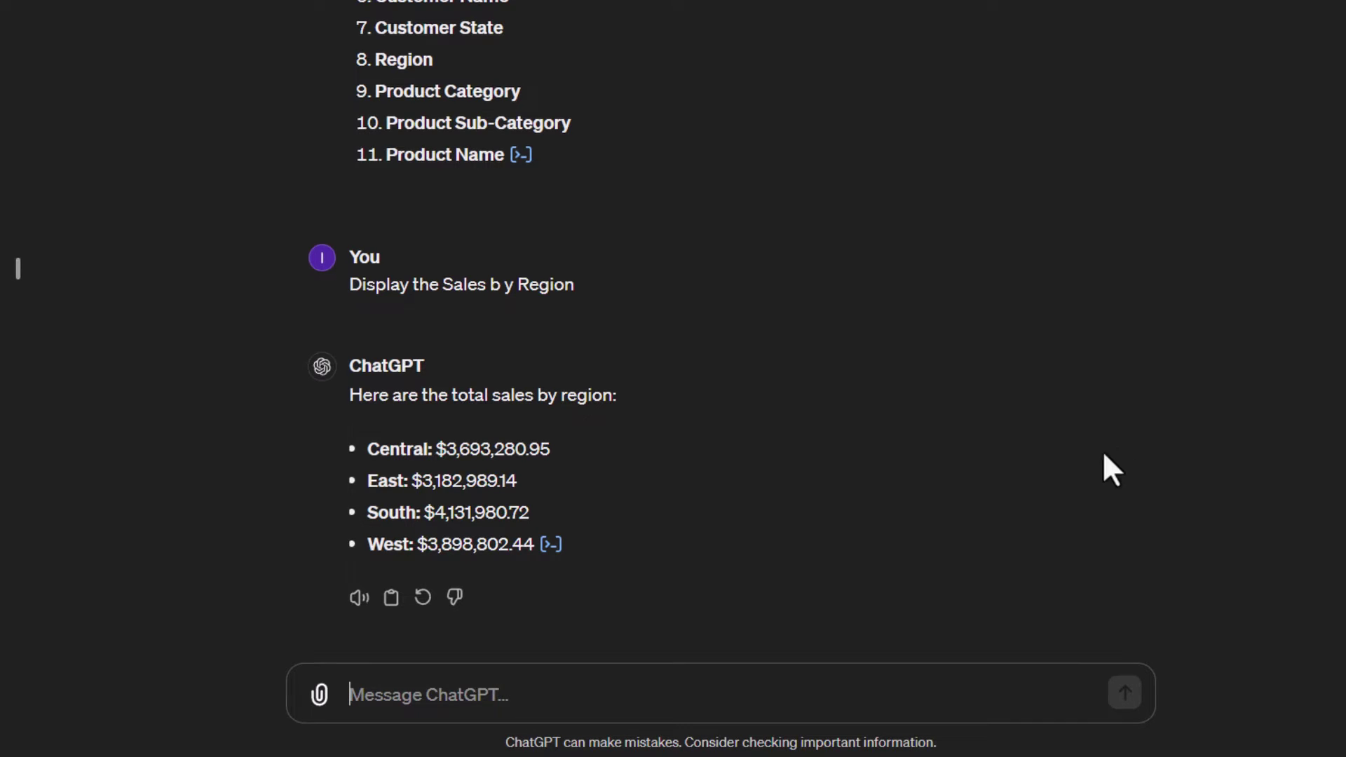
pyautogui.write('Display the results in a table')
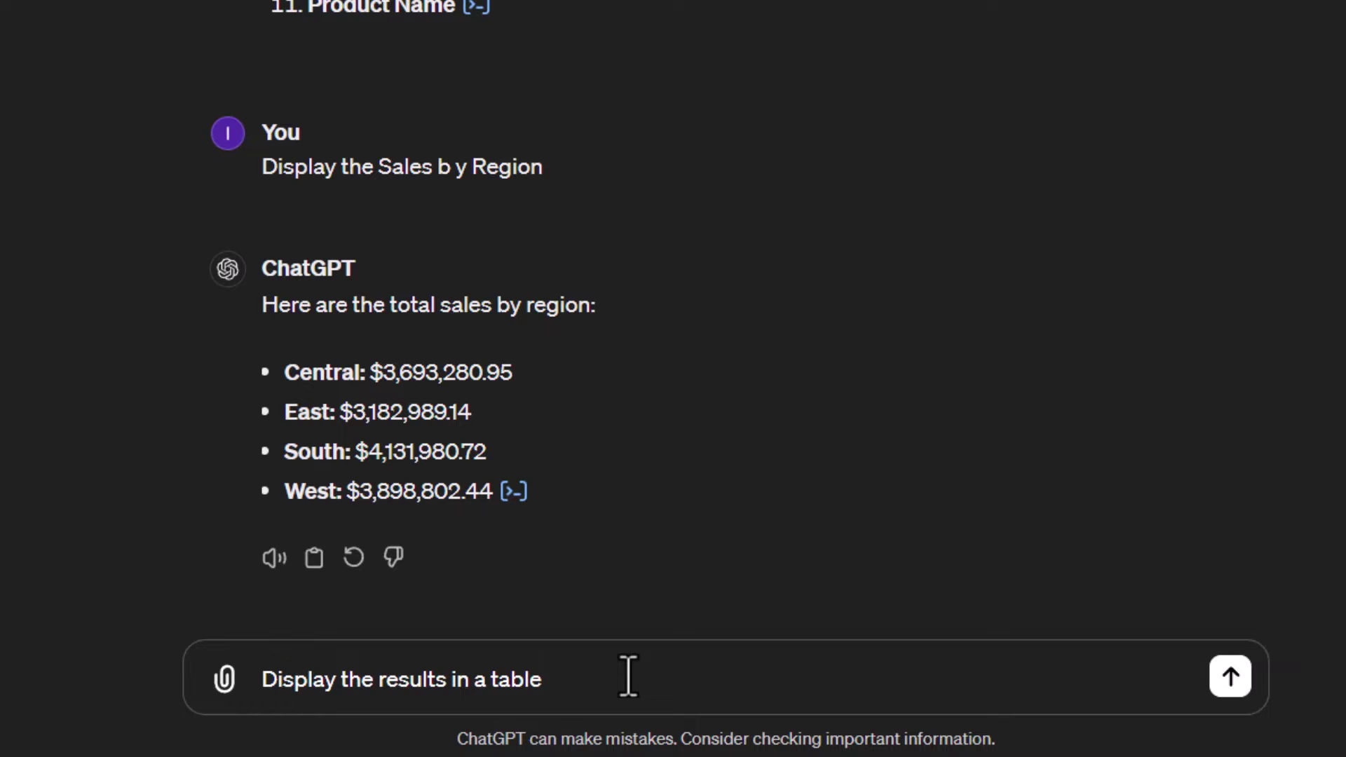
pyautogui.click(1231, 677)
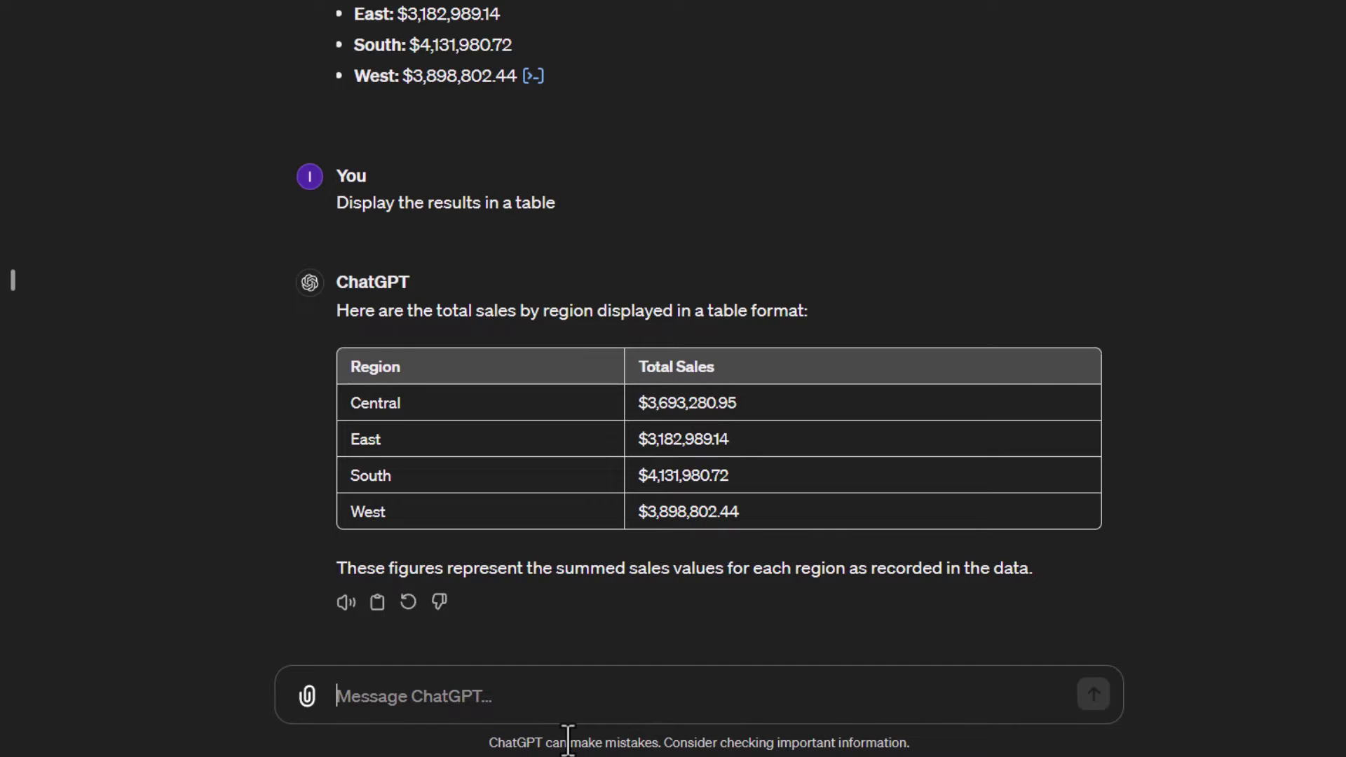
# Request a Total for the regional sales table, formatted with thousand separator and no decimals.
pyautogui.write('Add ')
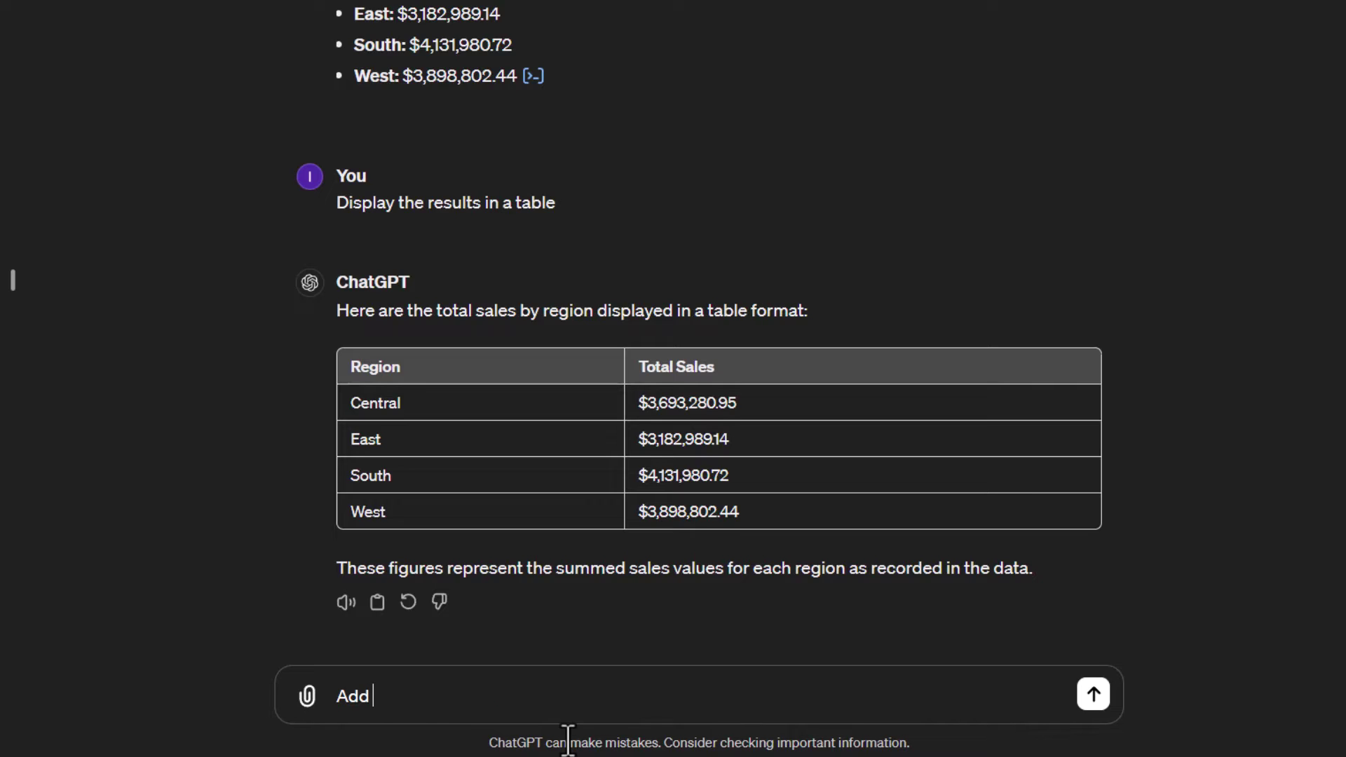
pyautogui.write('Total.  Format with th')
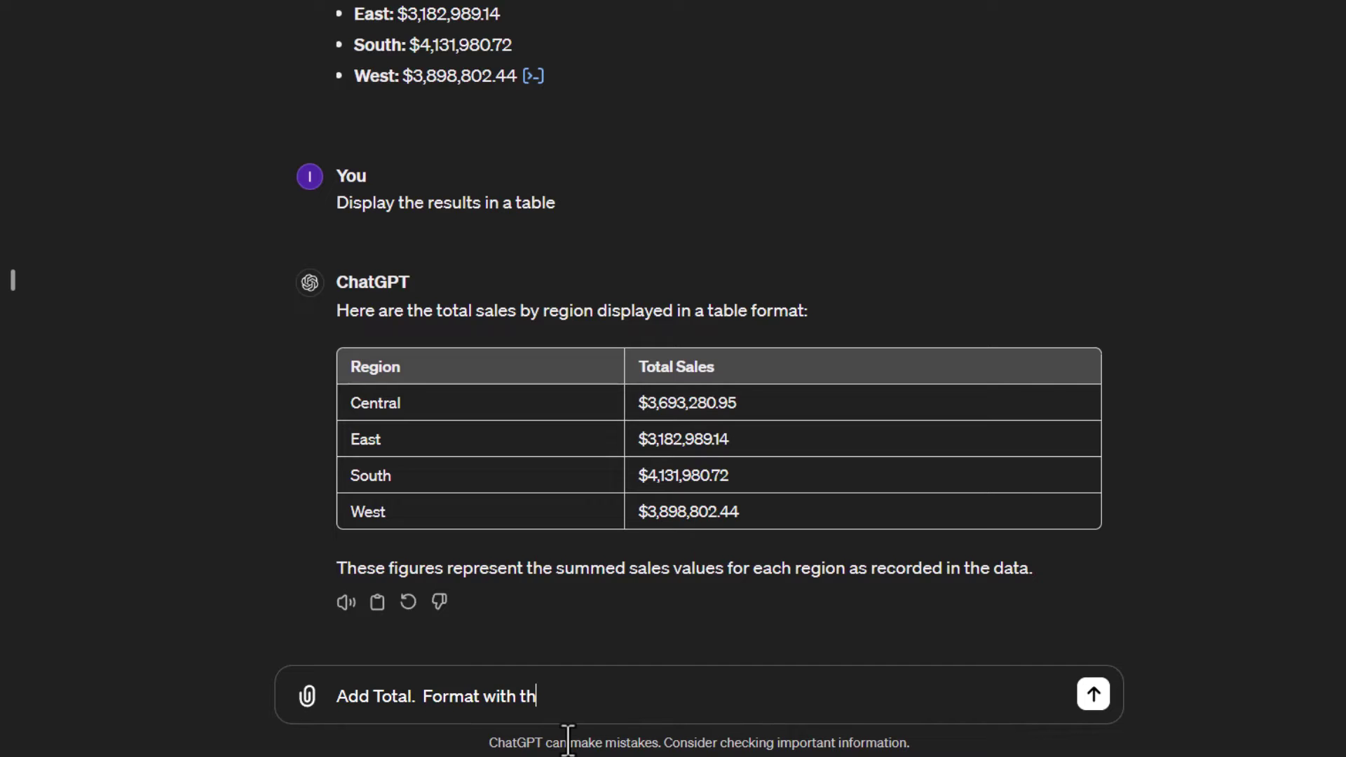
pyautogui.write('ousand separator an')
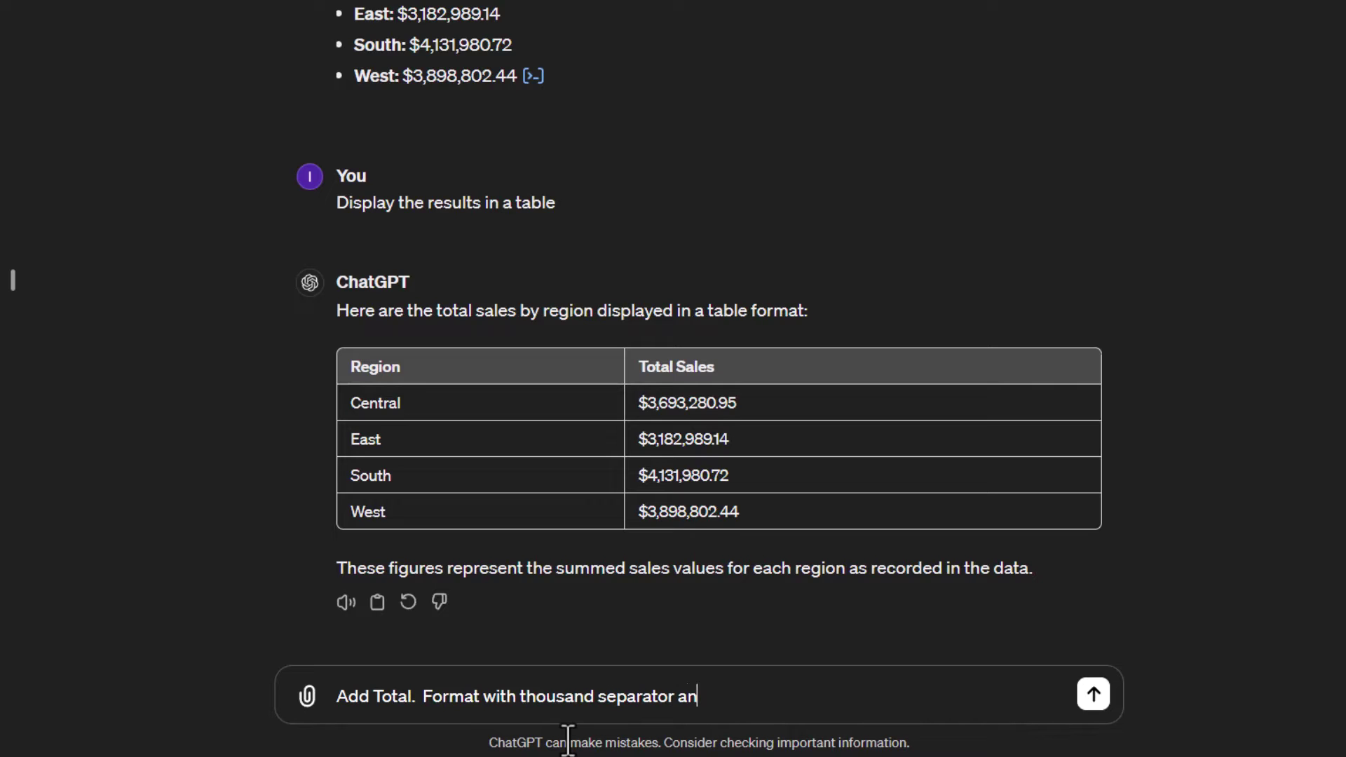
pyautogui.write('d no decimals')
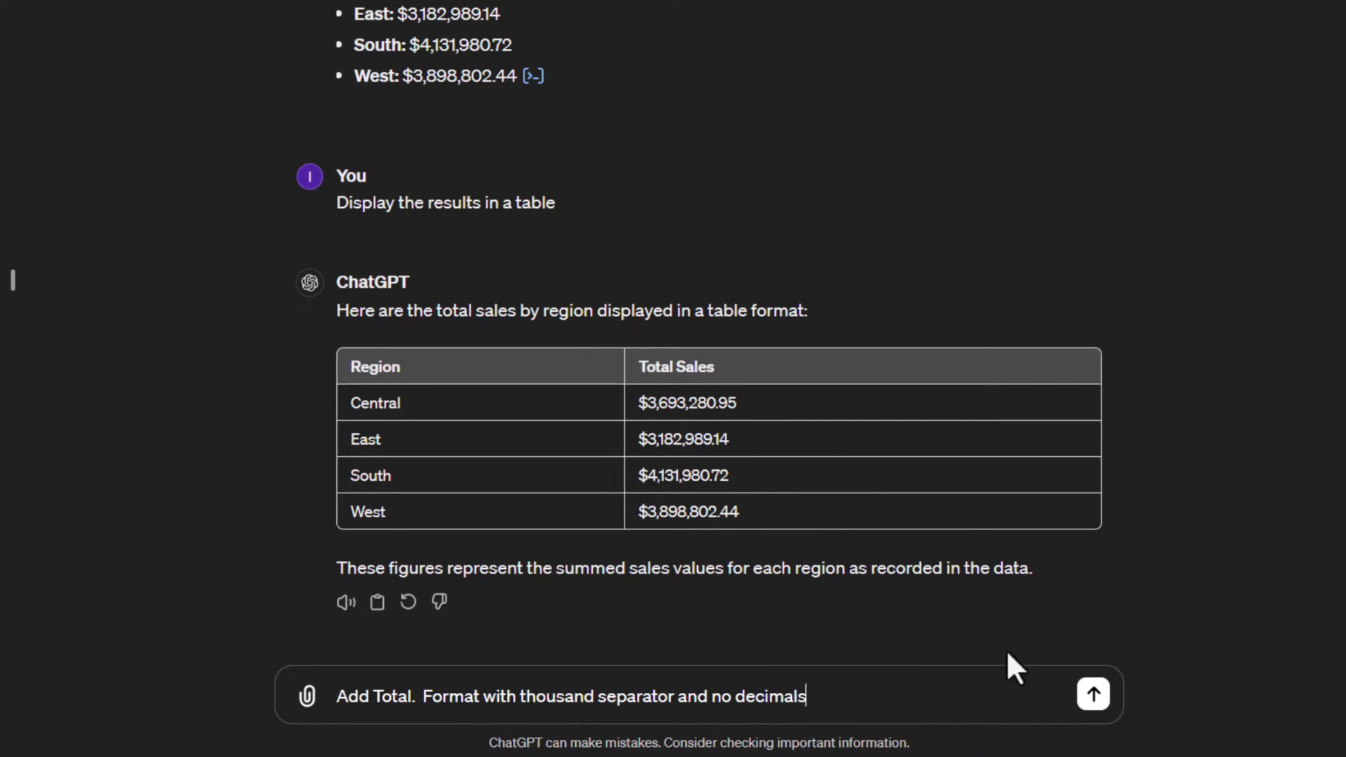
pyautogui.click(1094, 695)
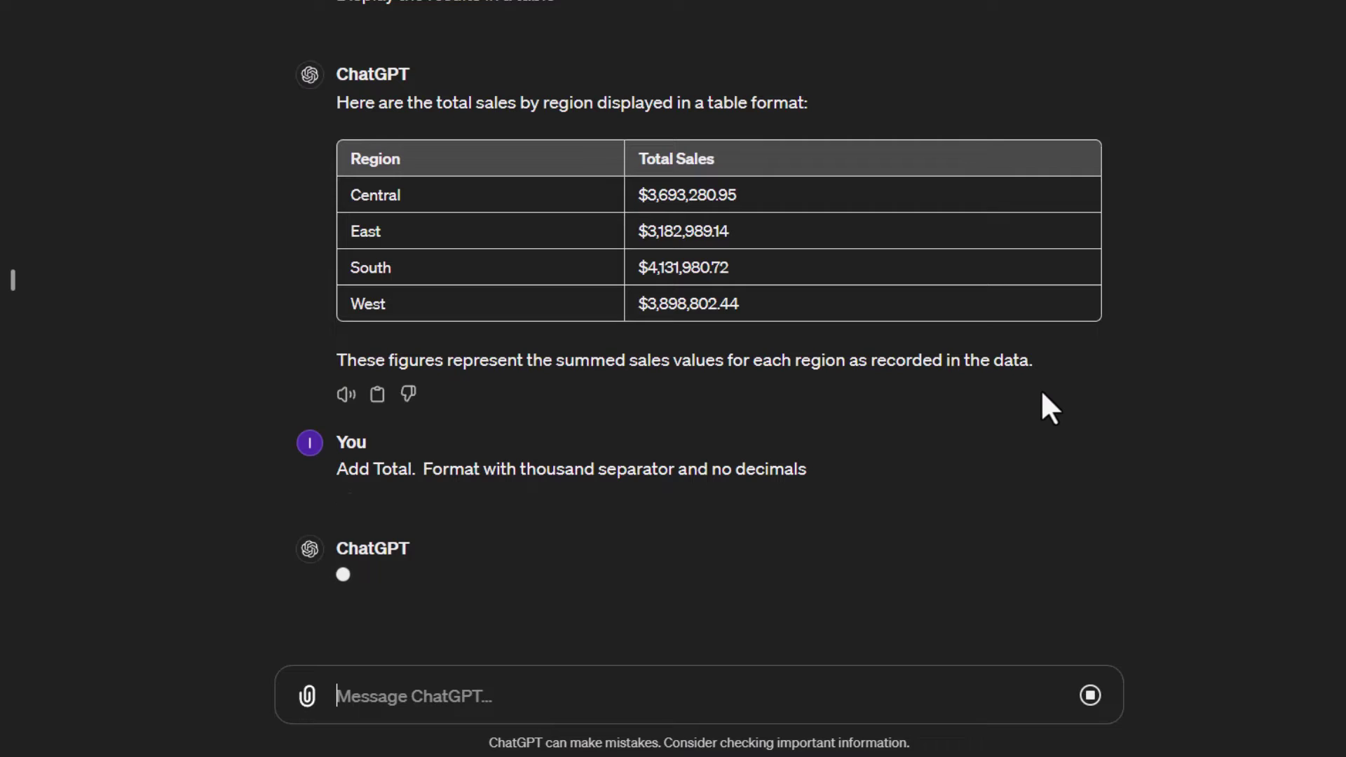
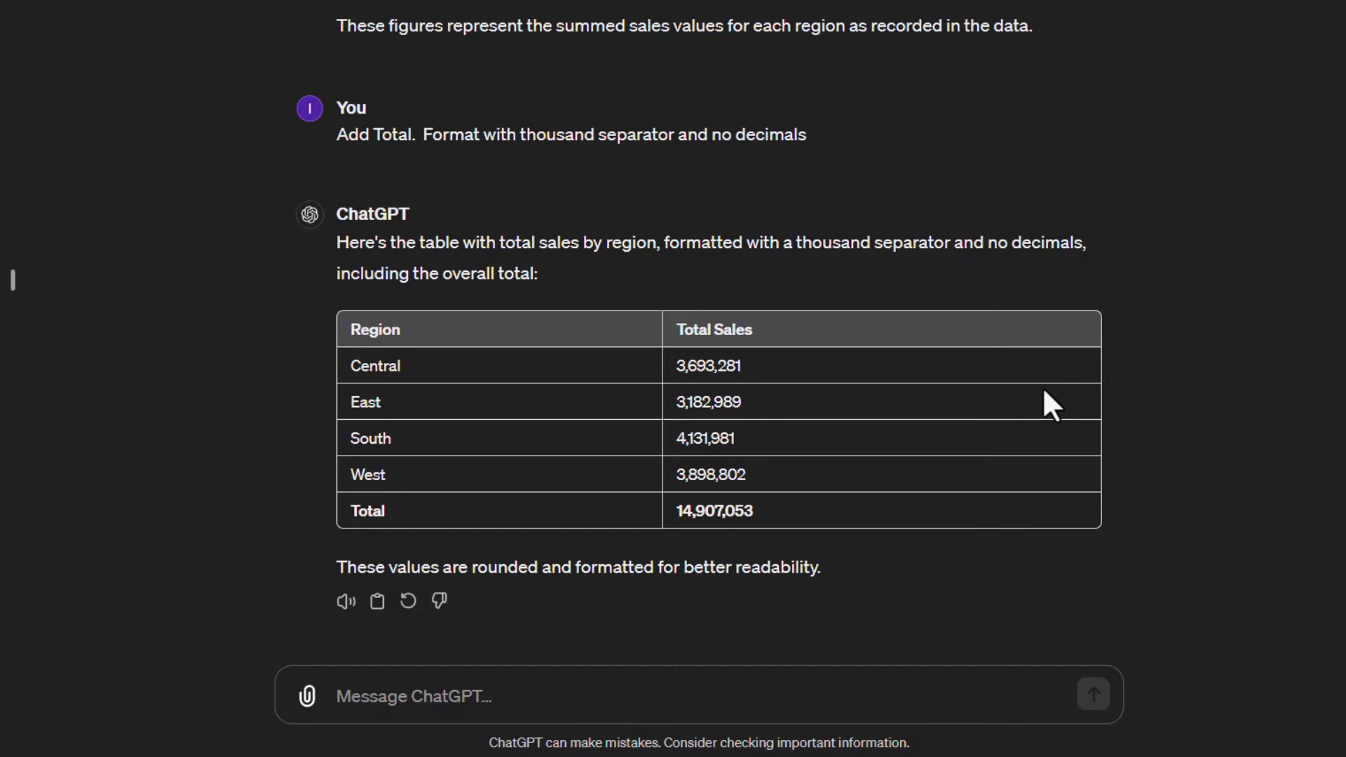
# Request a table displaying the Sales by Product Sub Category, with total Sales sorted from highest to lowest.
pyautogui.write('Create a tab')
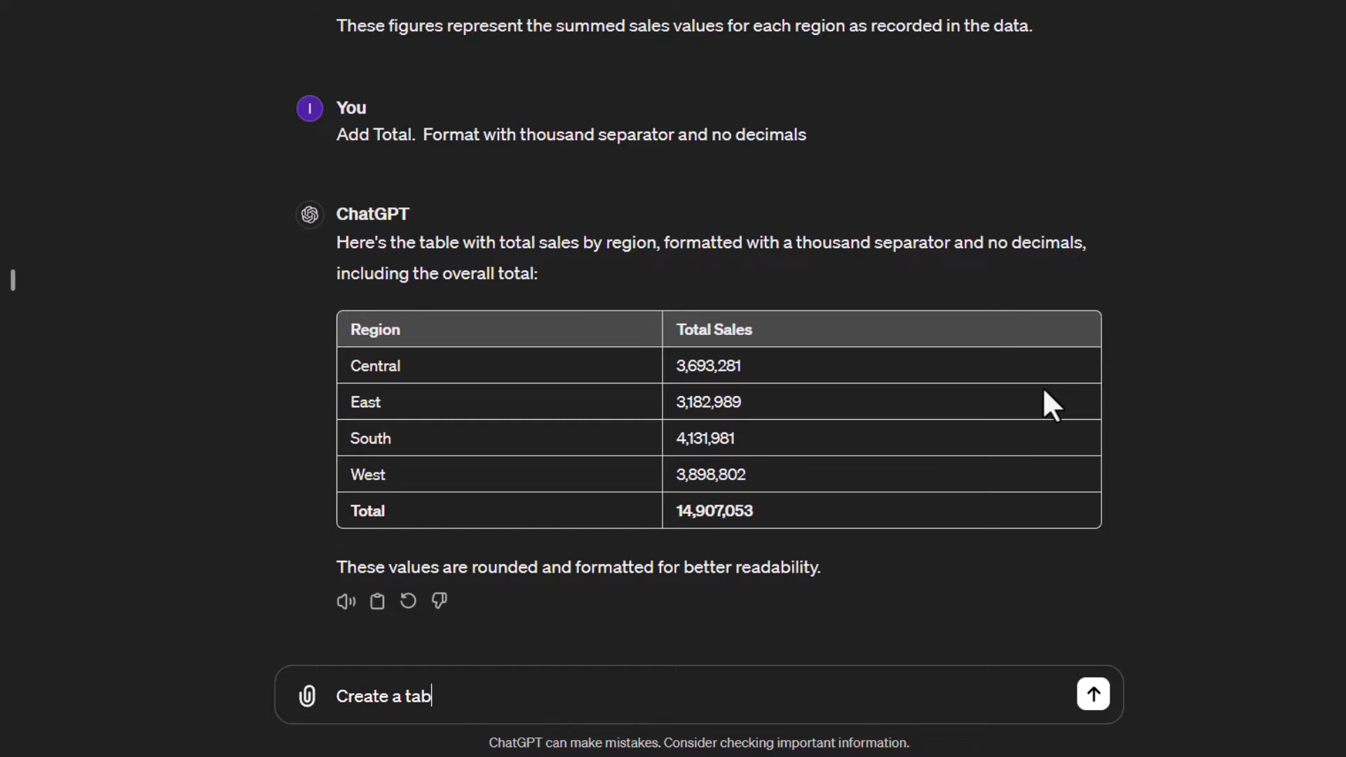
pyautogui.write('le displaying the Sales ')
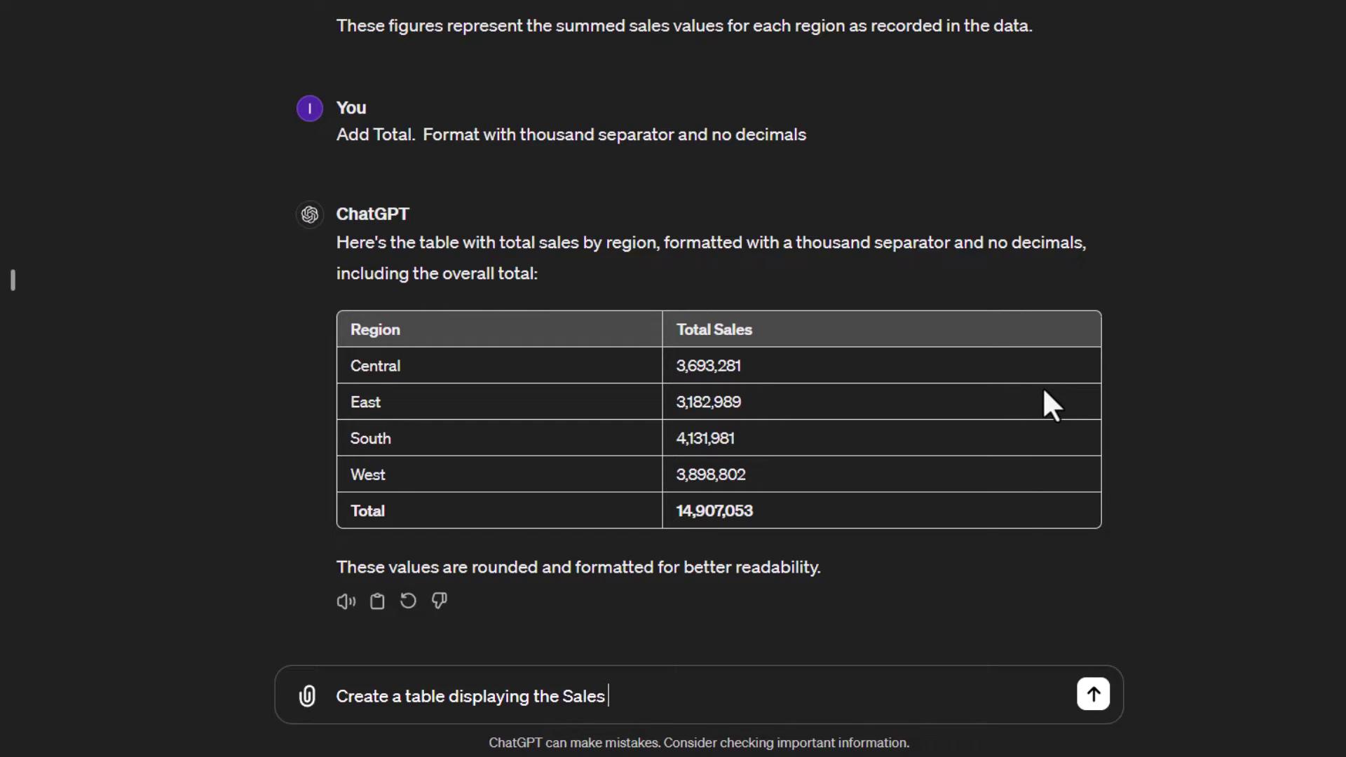
pyautogui.write('by Product Sub Category.')
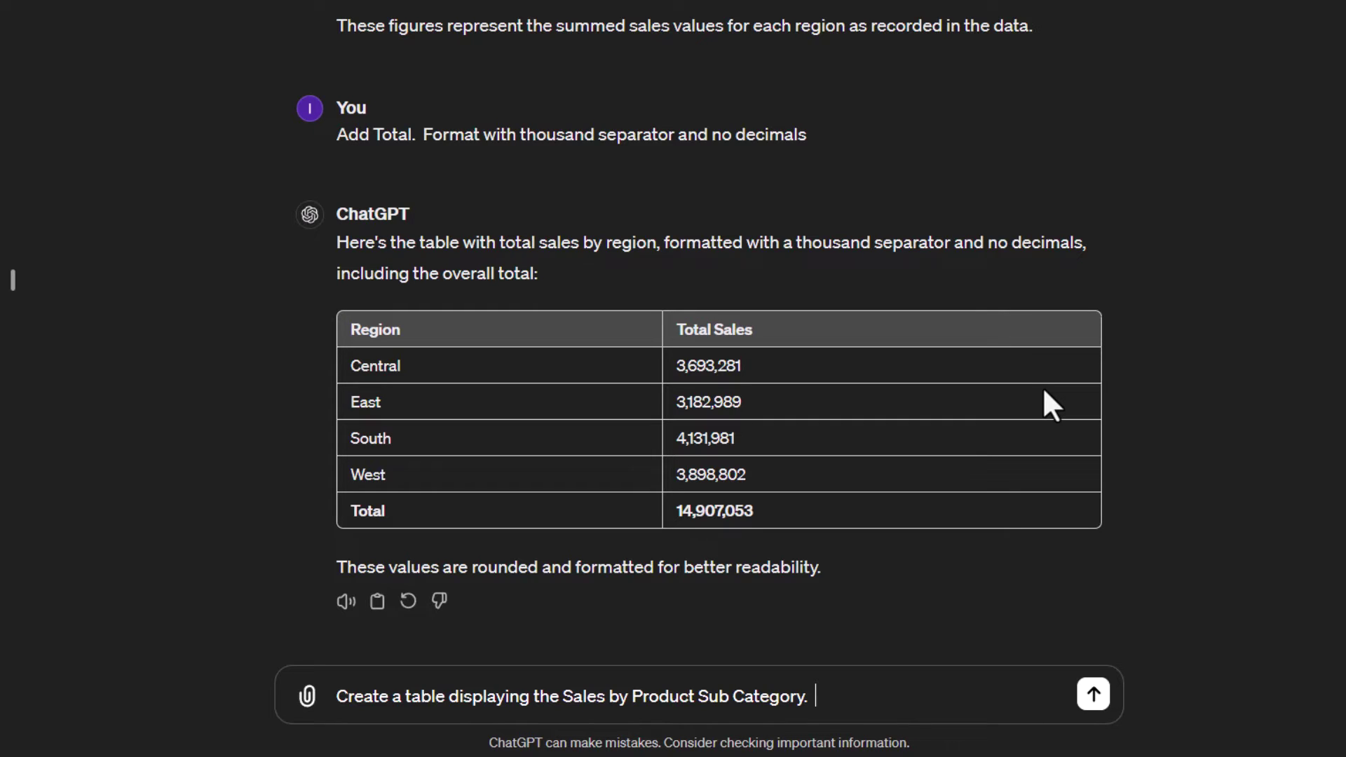
pyautogui.write('Sort S')
pyautogui.write('ales')
pyautogui.press('BackSpace')
pyautogui.press('BackSpace')
pyautogui.press('BackSpace')
pyautogui.press('BackSpace')
pyautogui.press('BackSpace')
pyautogui.press('BackSpace')
pyautogui.write('total Sales by')
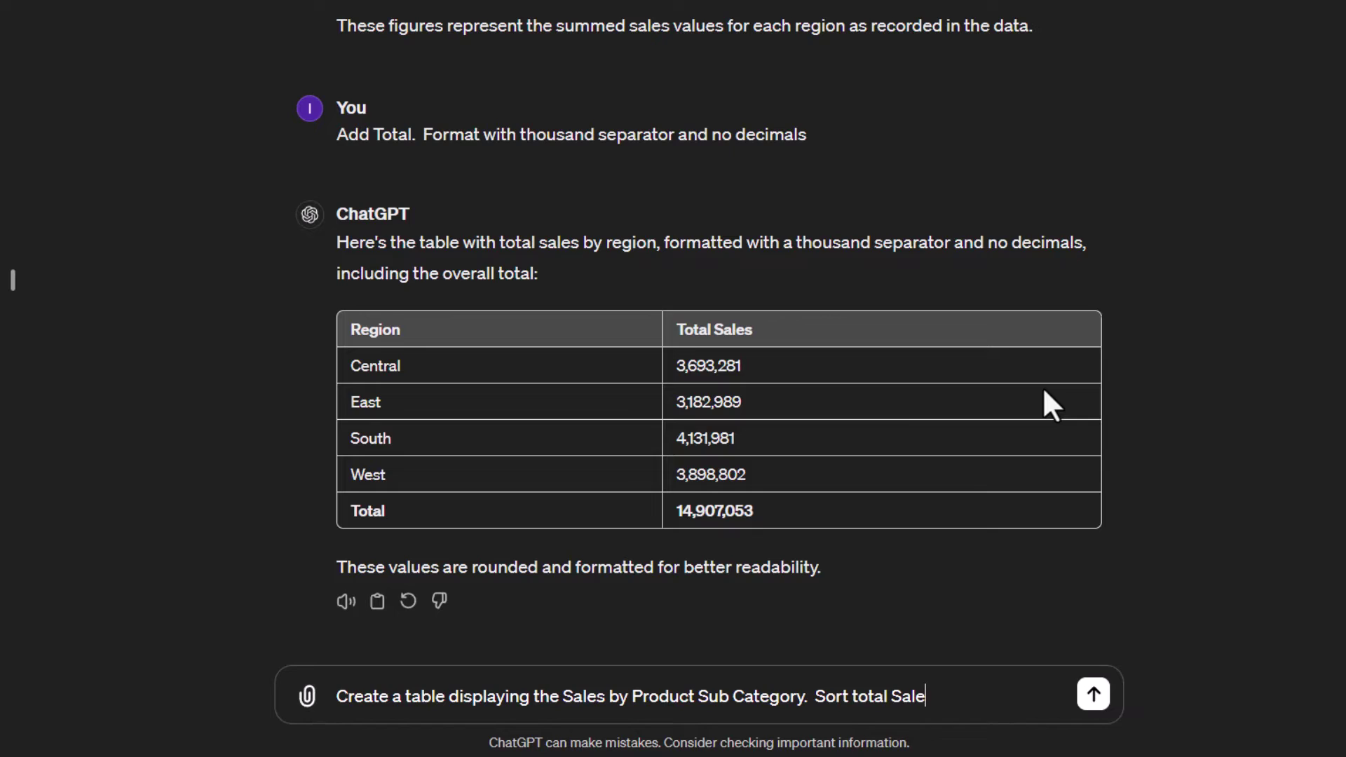
pyautogui.press('BackSpace')
pyautogui.press('BackSpace')
pyautogui.press('BackSpace')
pyautogui.write('from highest to lowest')
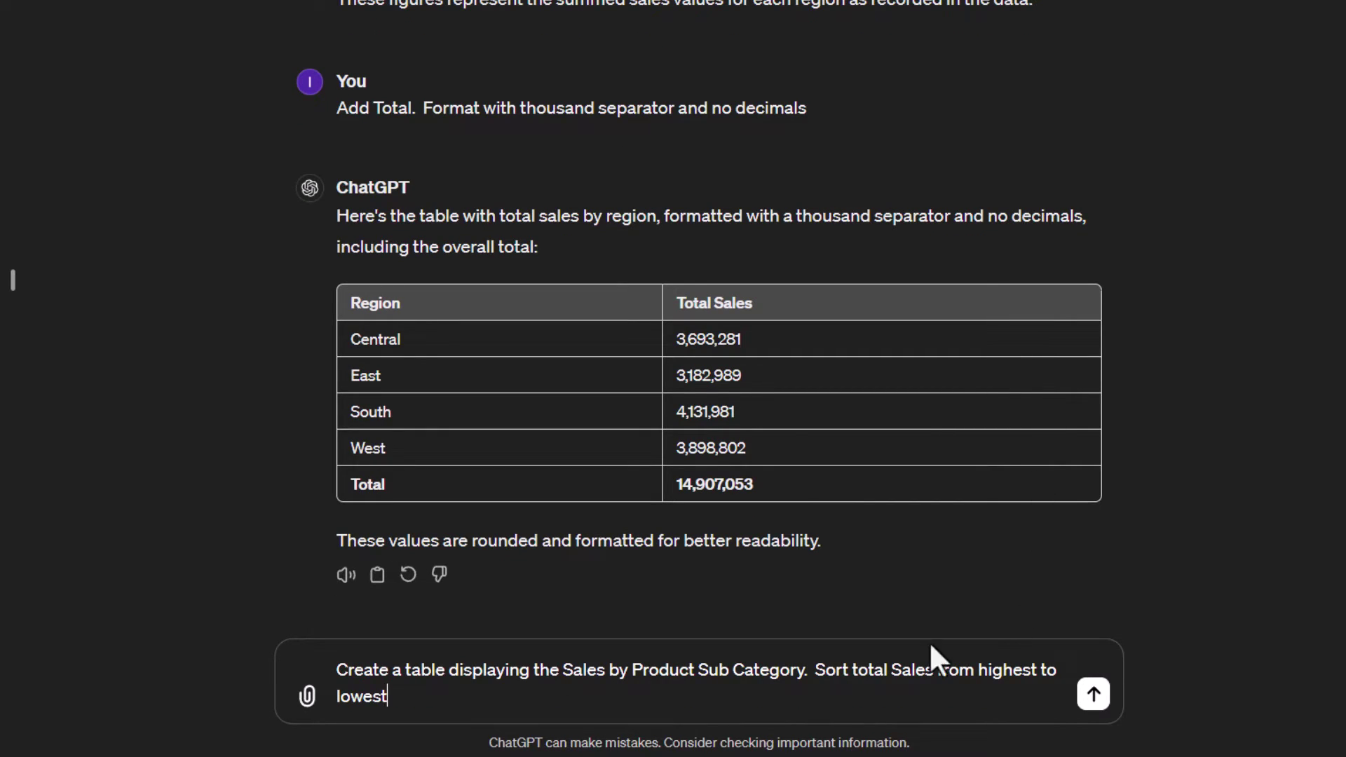
pyautogui.click(1096, 697)
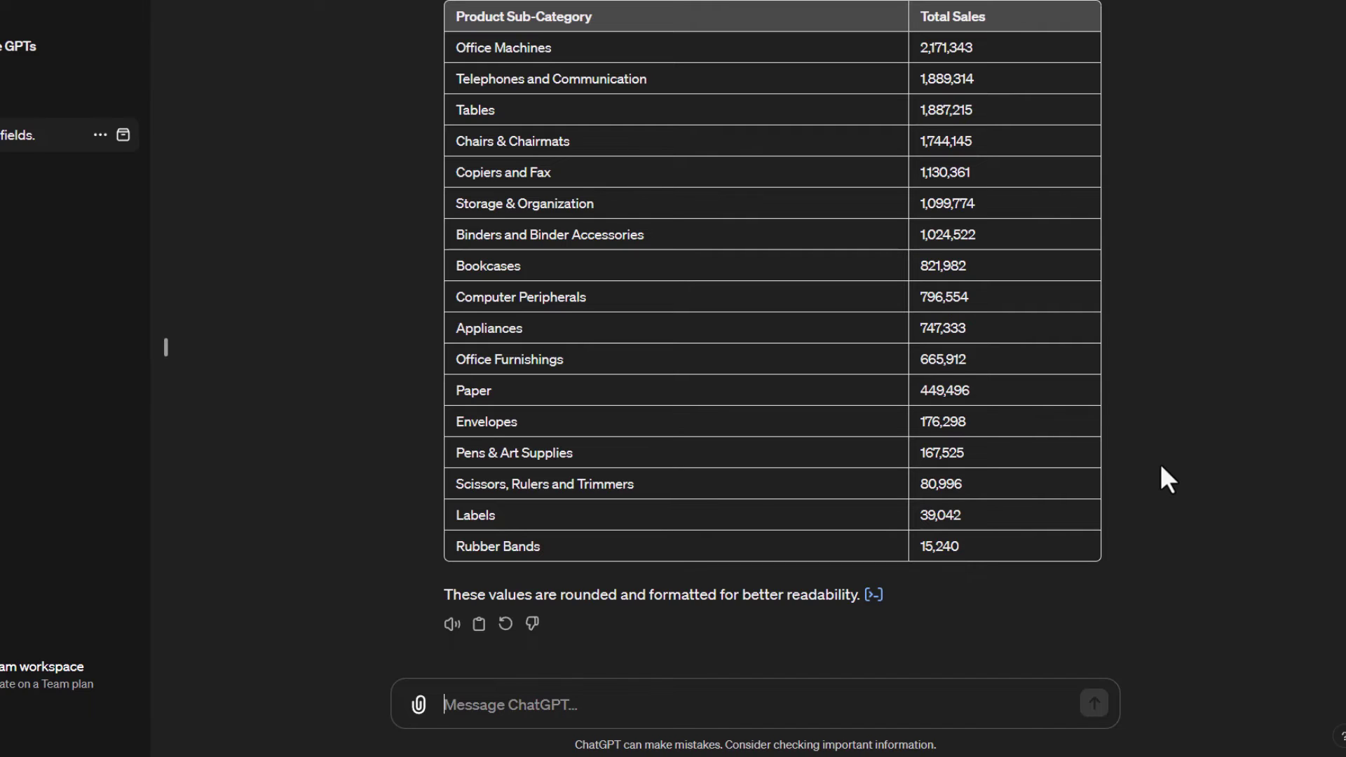
# Request a table that displays the total Sales by Customer Name.
pyautogui.write('Crea')
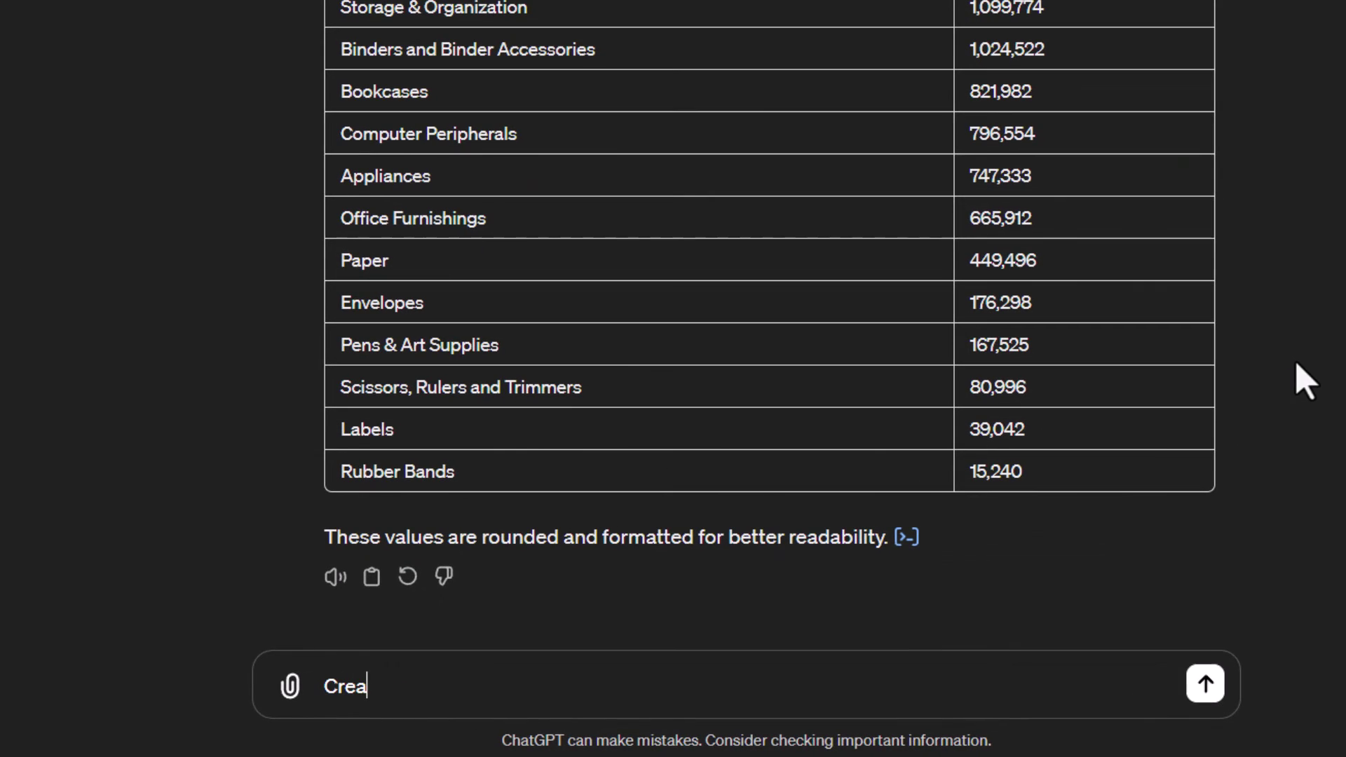
pyautogui.write('te a table ')
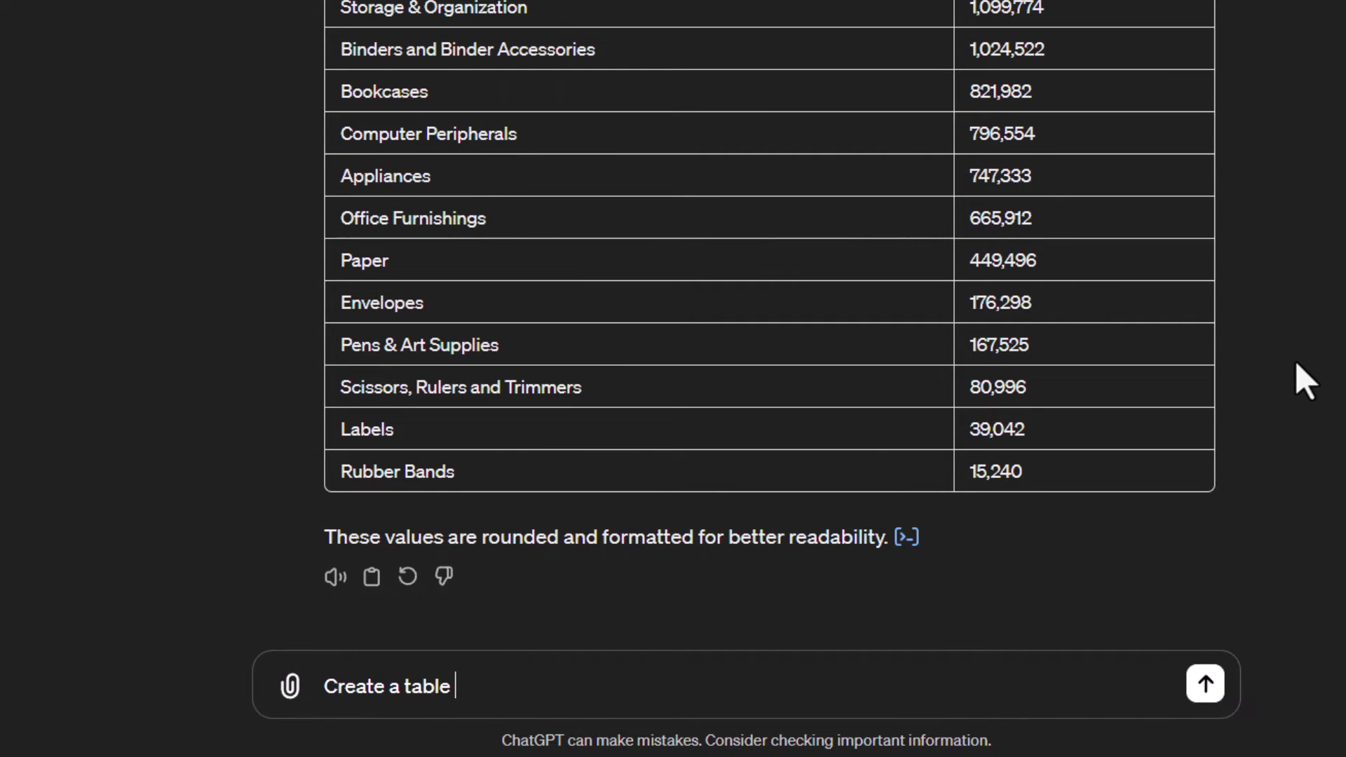
pyautogui.write('display the ')
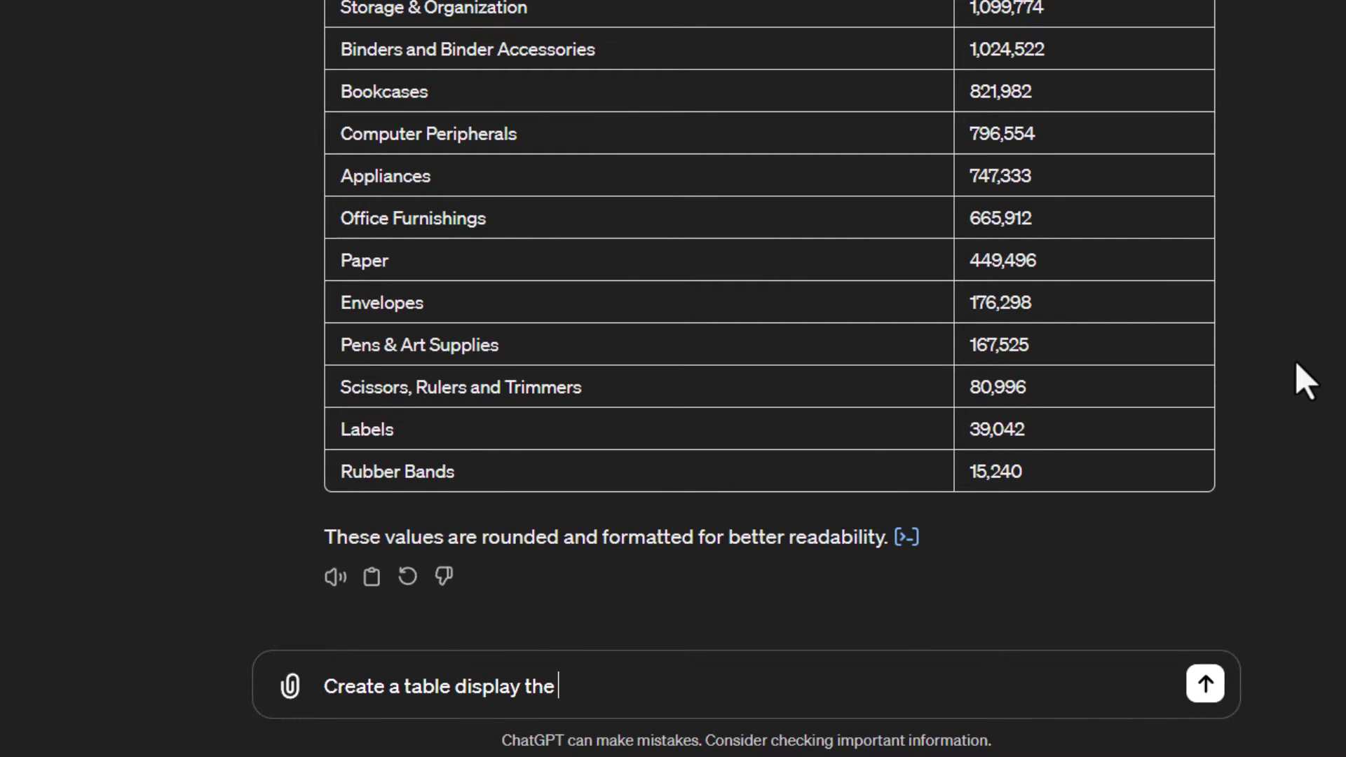
pyautogui.write('total Sales by Cus')
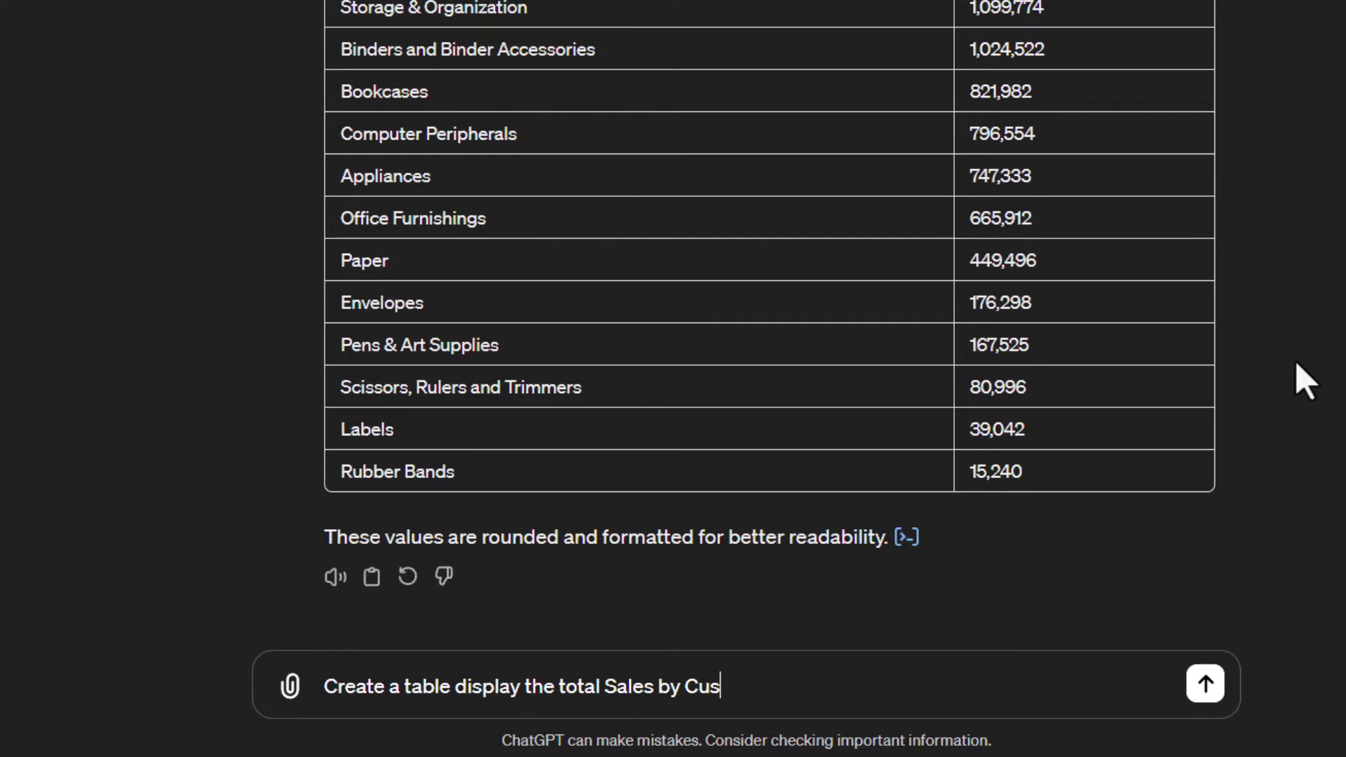
pyautogui.write('tomer Name')
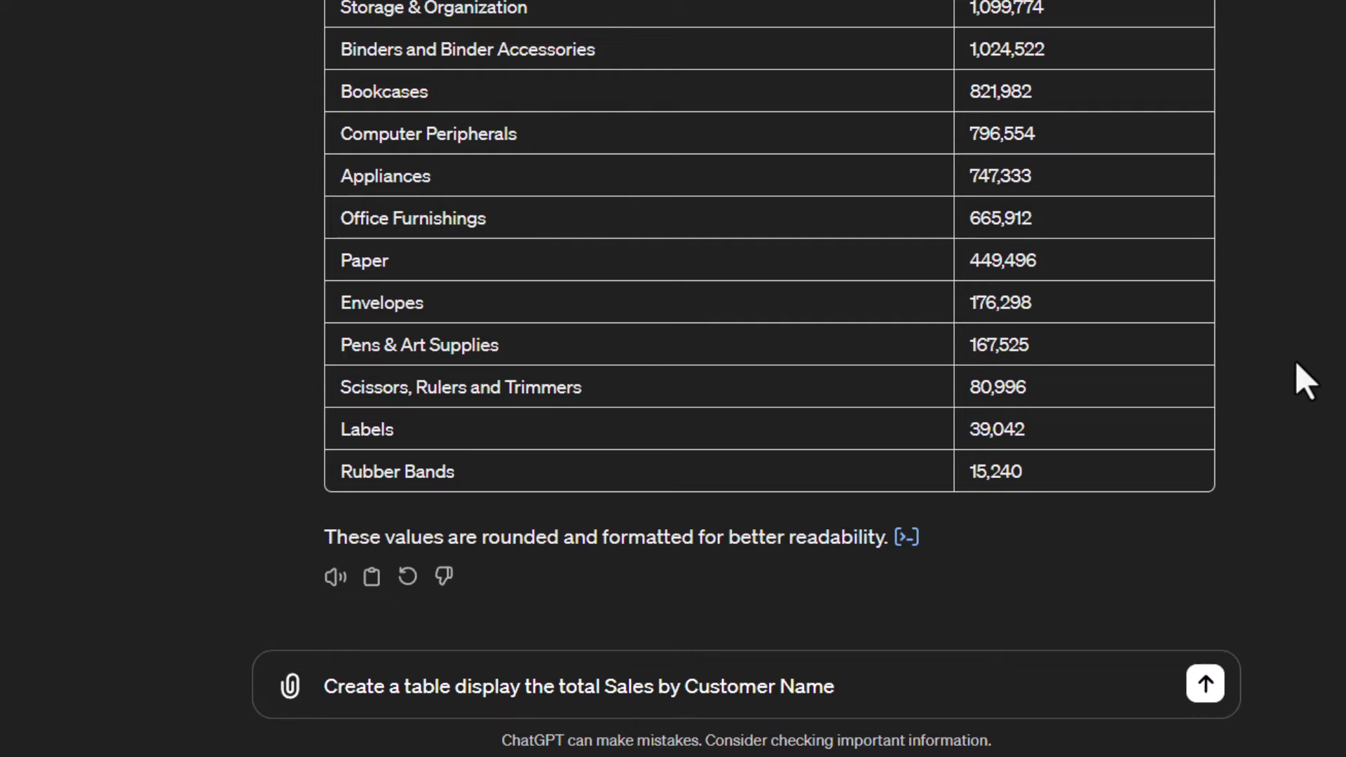
pyautogui.press('Return')
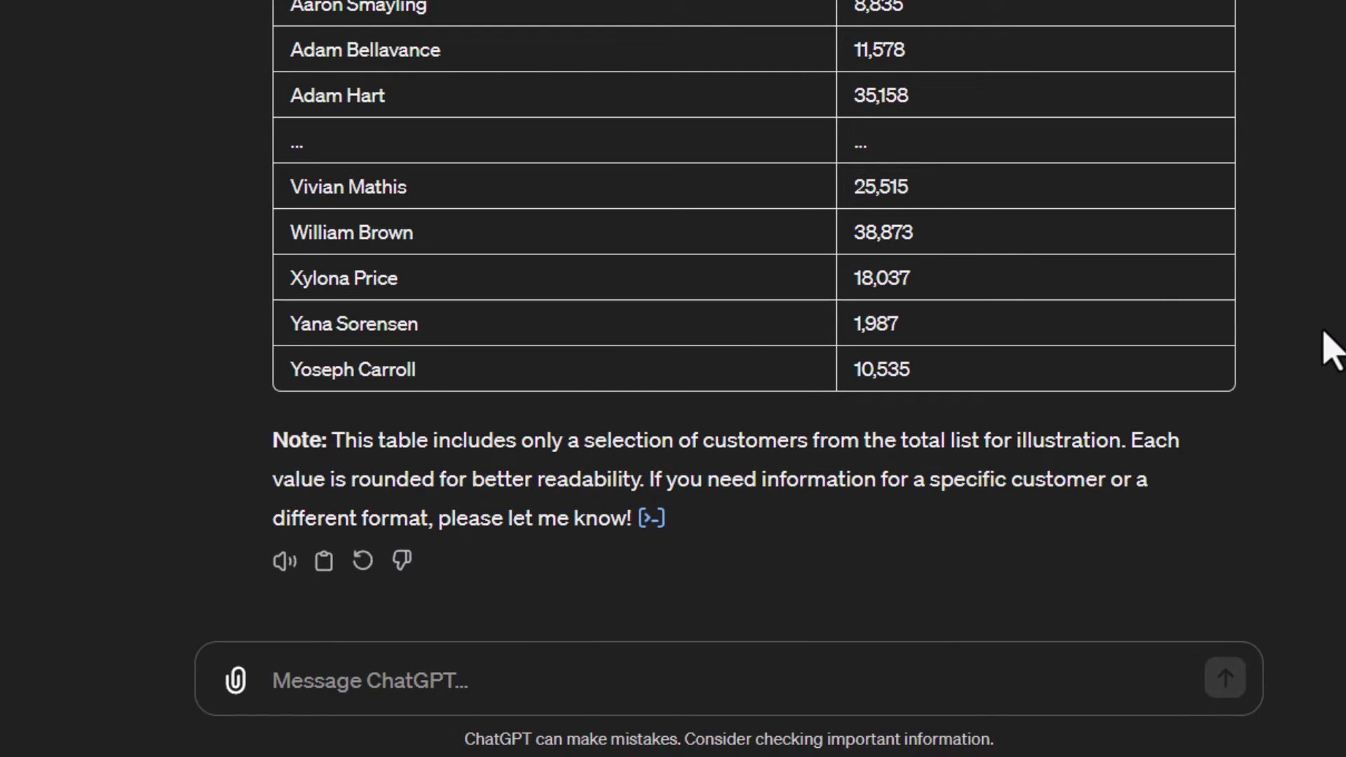
# Ask for the customer sales table to be exported.
pyautogui.write('Export')
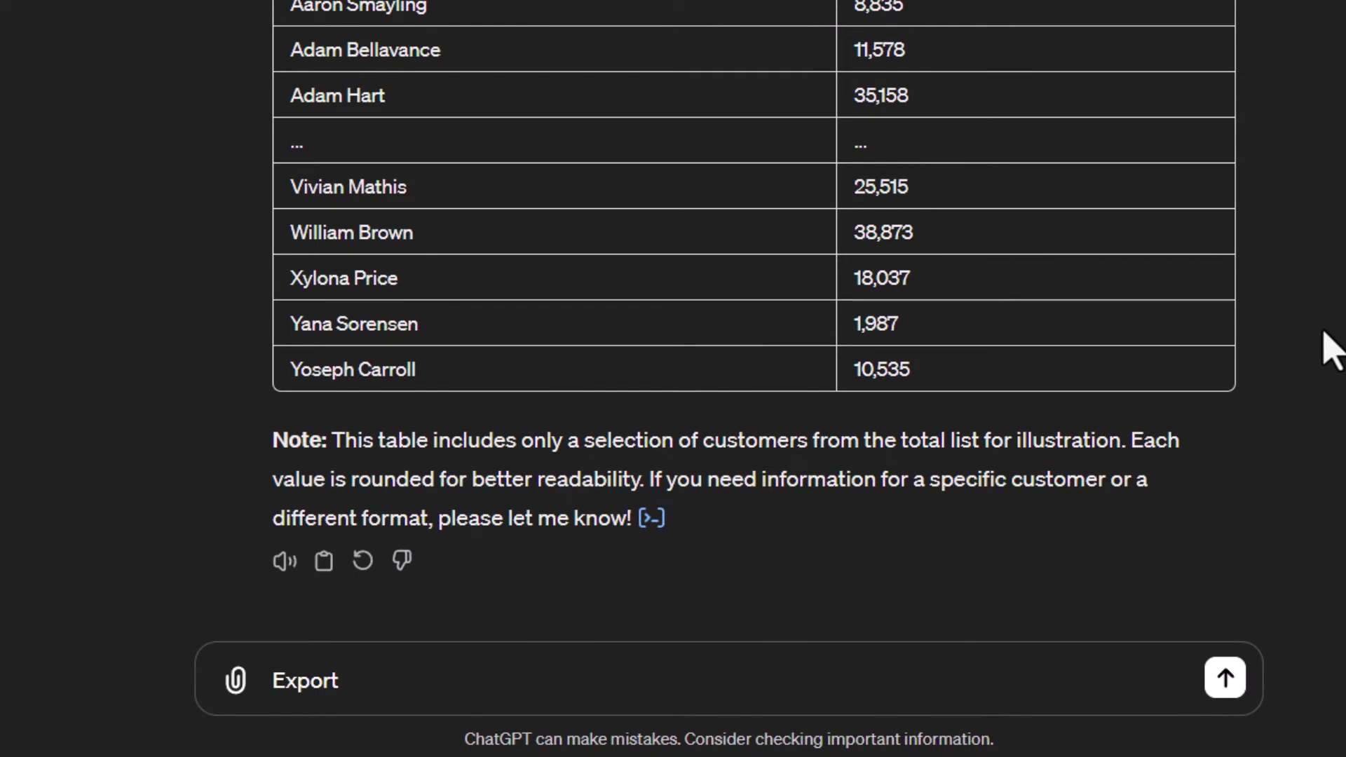
pyautogui.write(' the table')
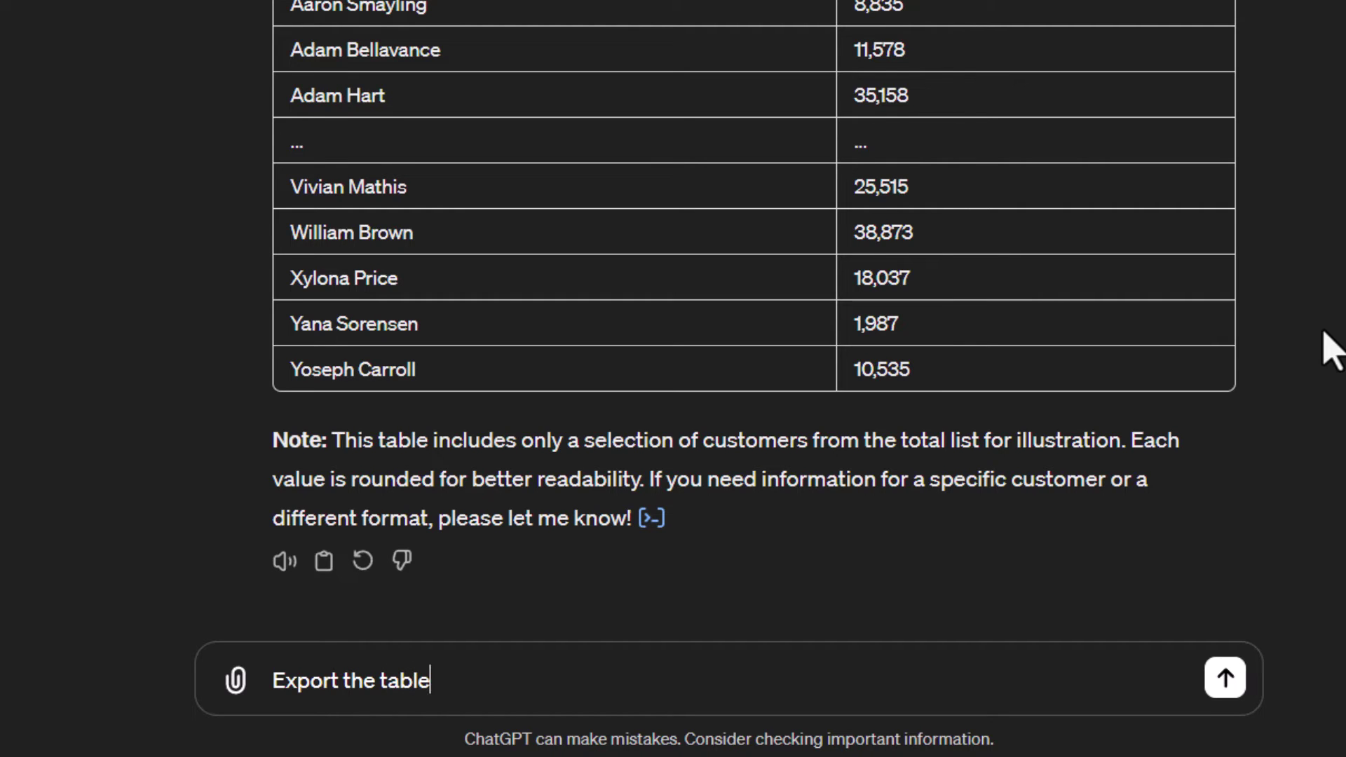
pyautogui.press('Return')
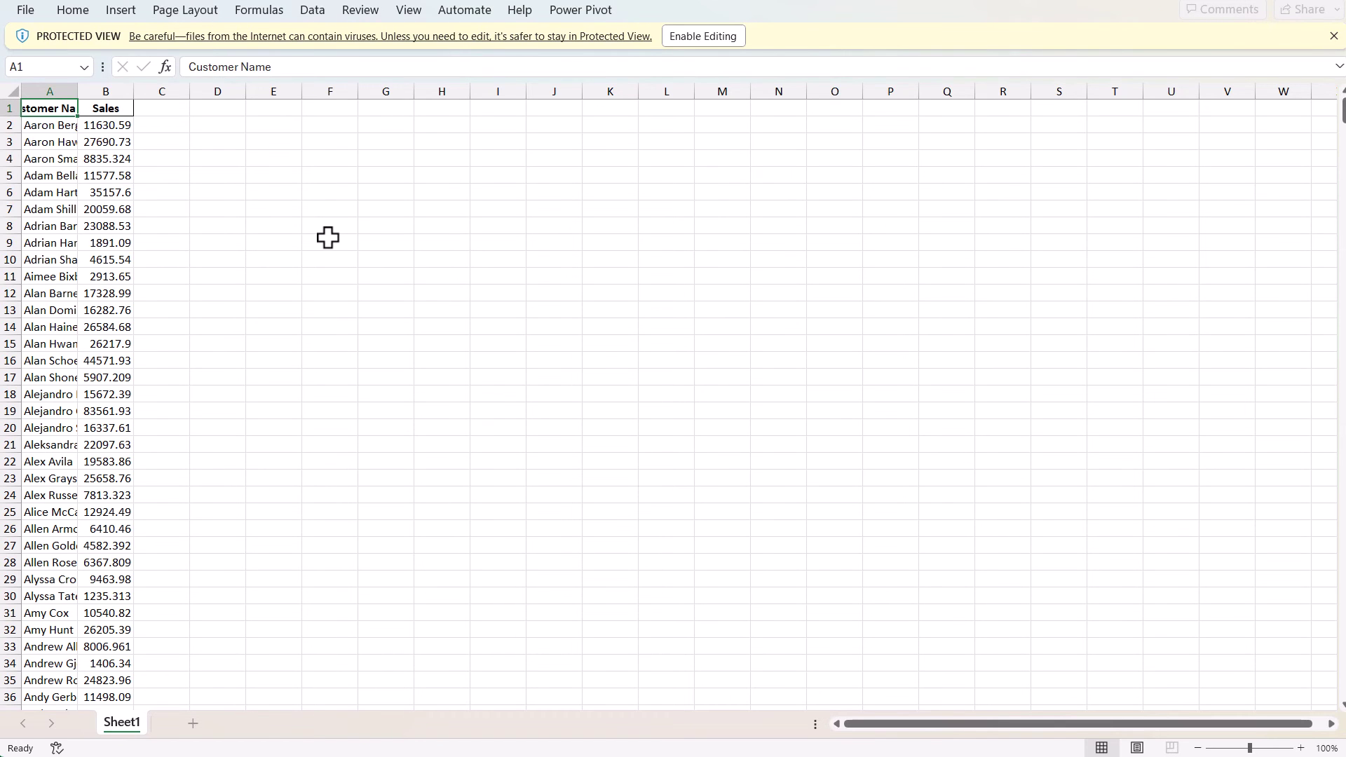
# Check the end of the customer list in the exported workbook and return to its first cell.
pyautogui.hotkey('ctrl', 'Down')
pyautogui.press('Down')
pyautogui.press('Down')
pyautogui.press('Up')
pyautogui.press('Up')
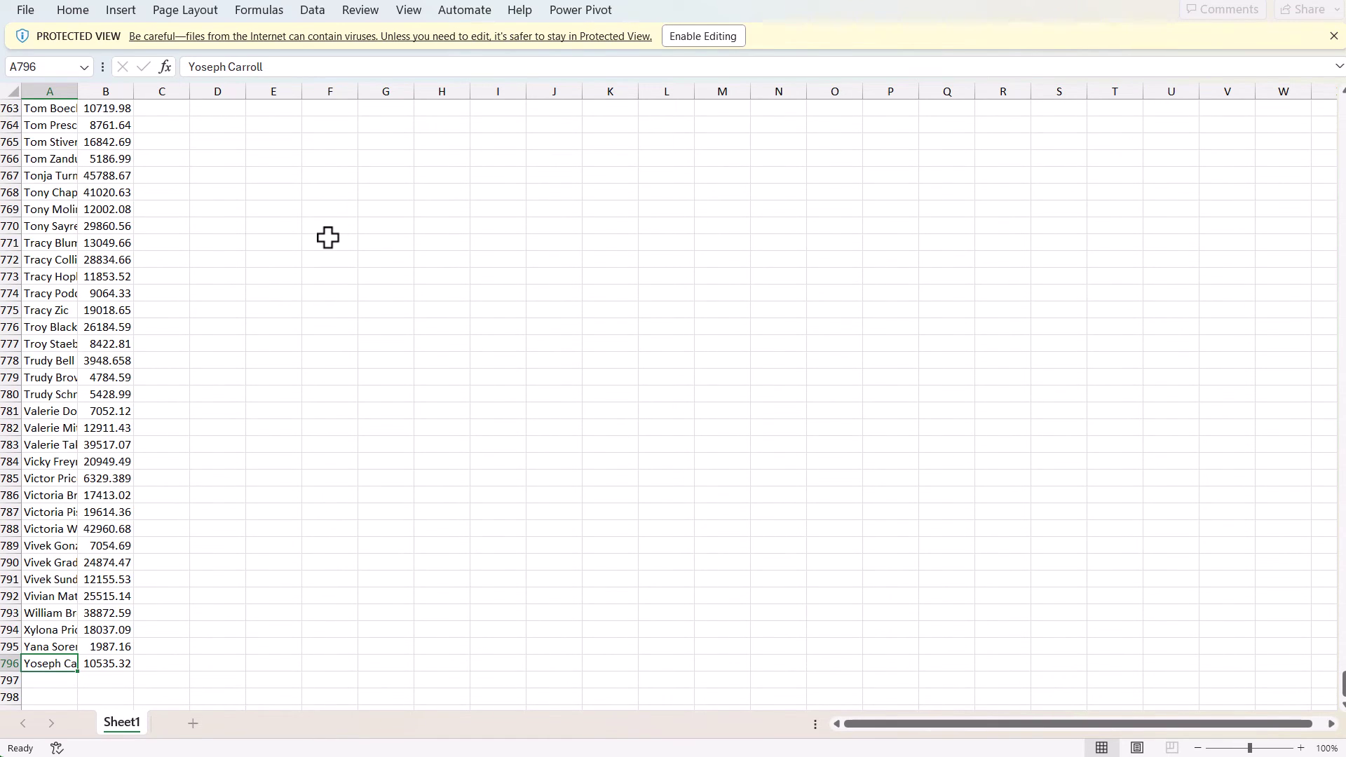
pyautogui.hotkey('ctrl', 'Home')
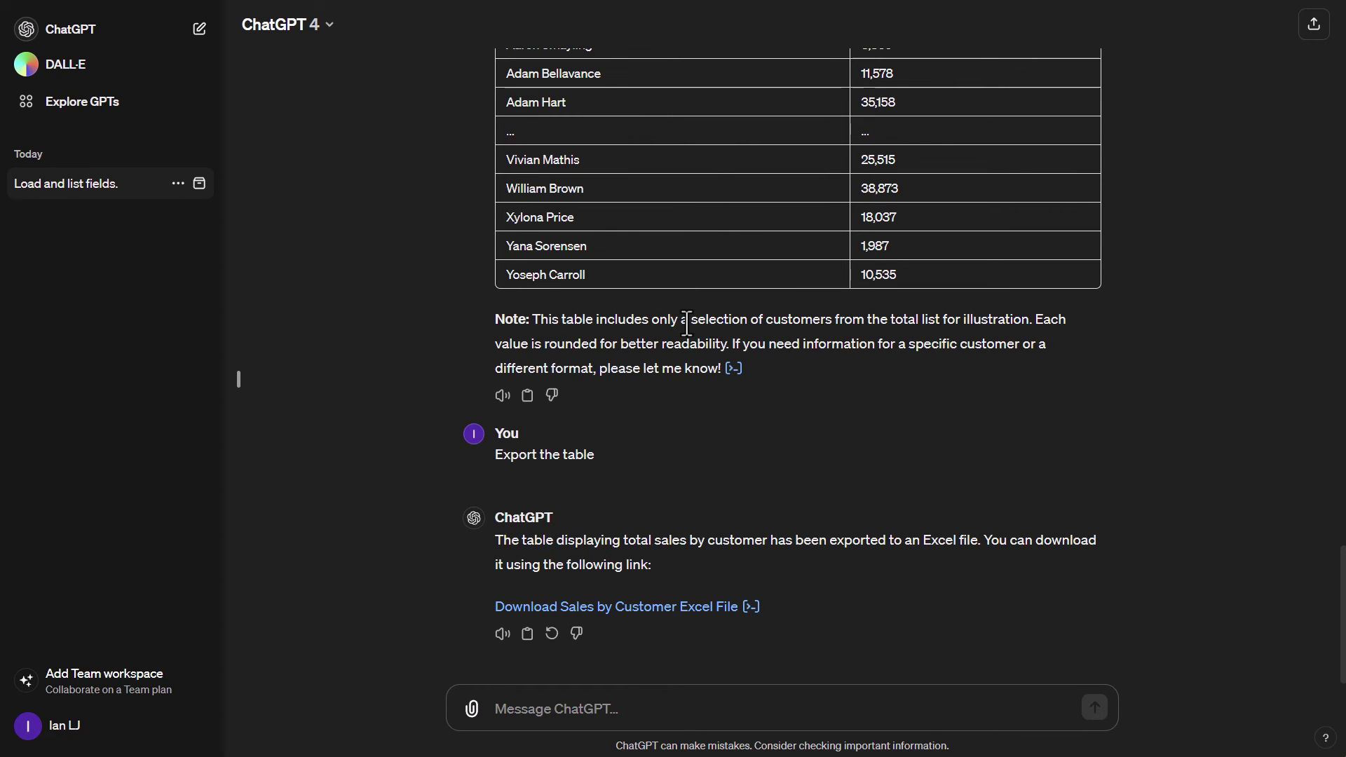
# Ask how many customers there are in the dataset.
pyautogui.write('How ')
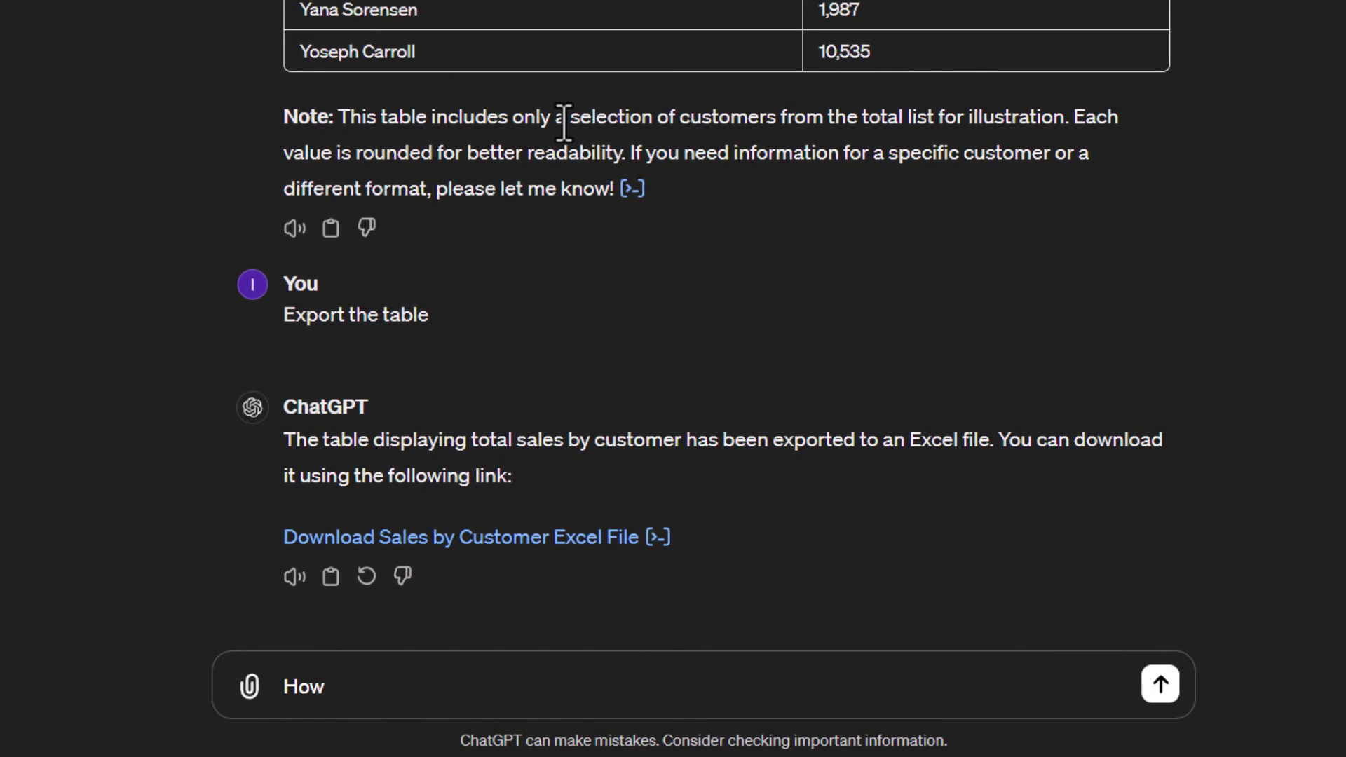
pyautogui.write('many customers a')
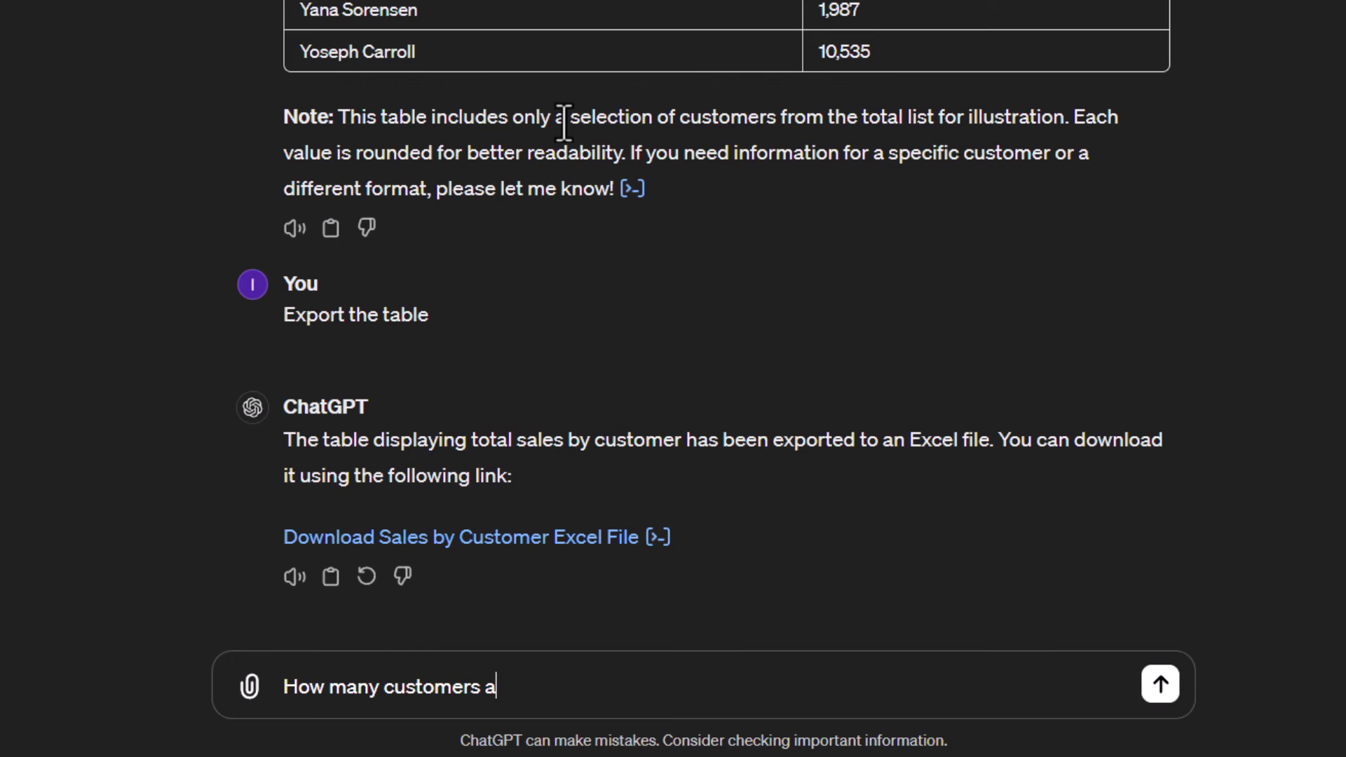
pyautogui.write('re there')
pyautogui.press('Return')
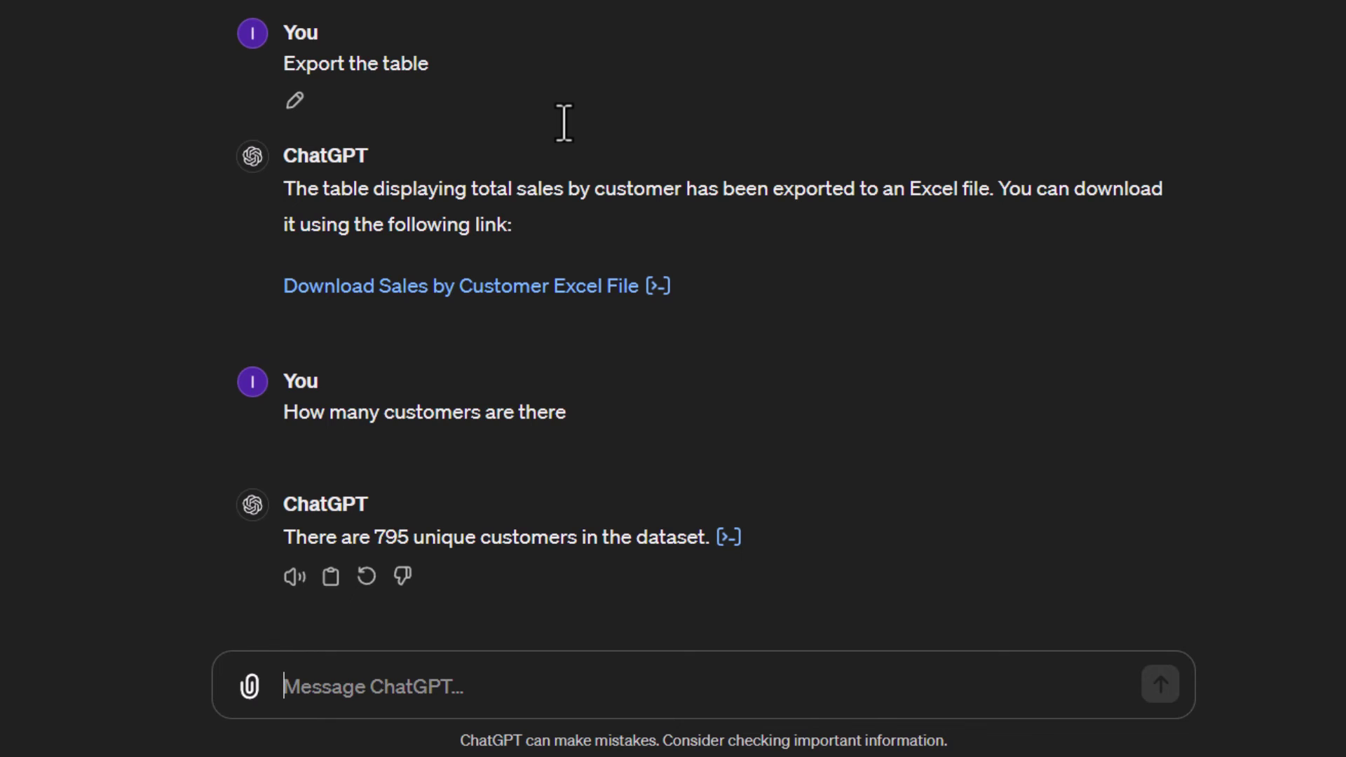
# Ask how many customers have Sales over 60000.
pyautogui.write('How many ')
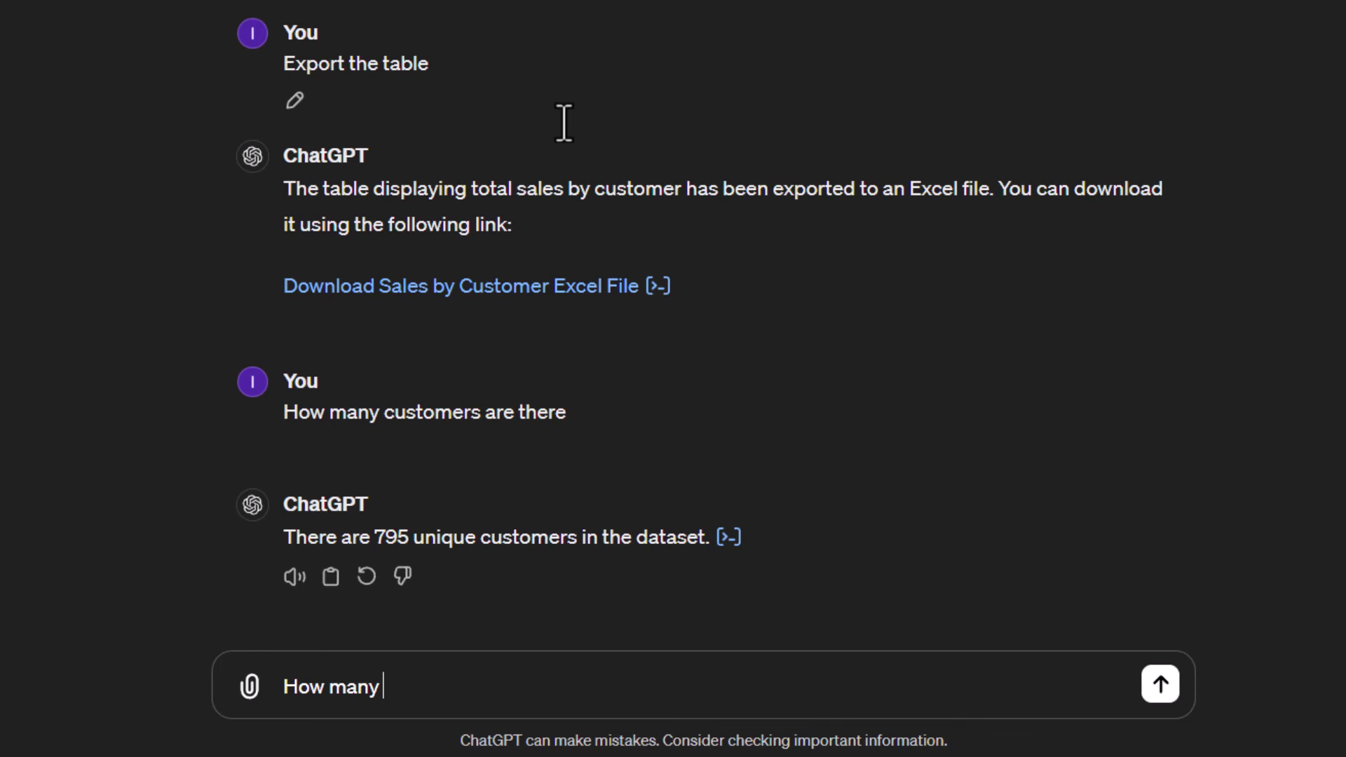
pyautogui.write('h')
pyautogui.press('BackSpace')
pyautogui.write('customer s')
pyautogui.press('BackSpace')
pyautogui.press('BackSpace')
pyautogui.write('s ')
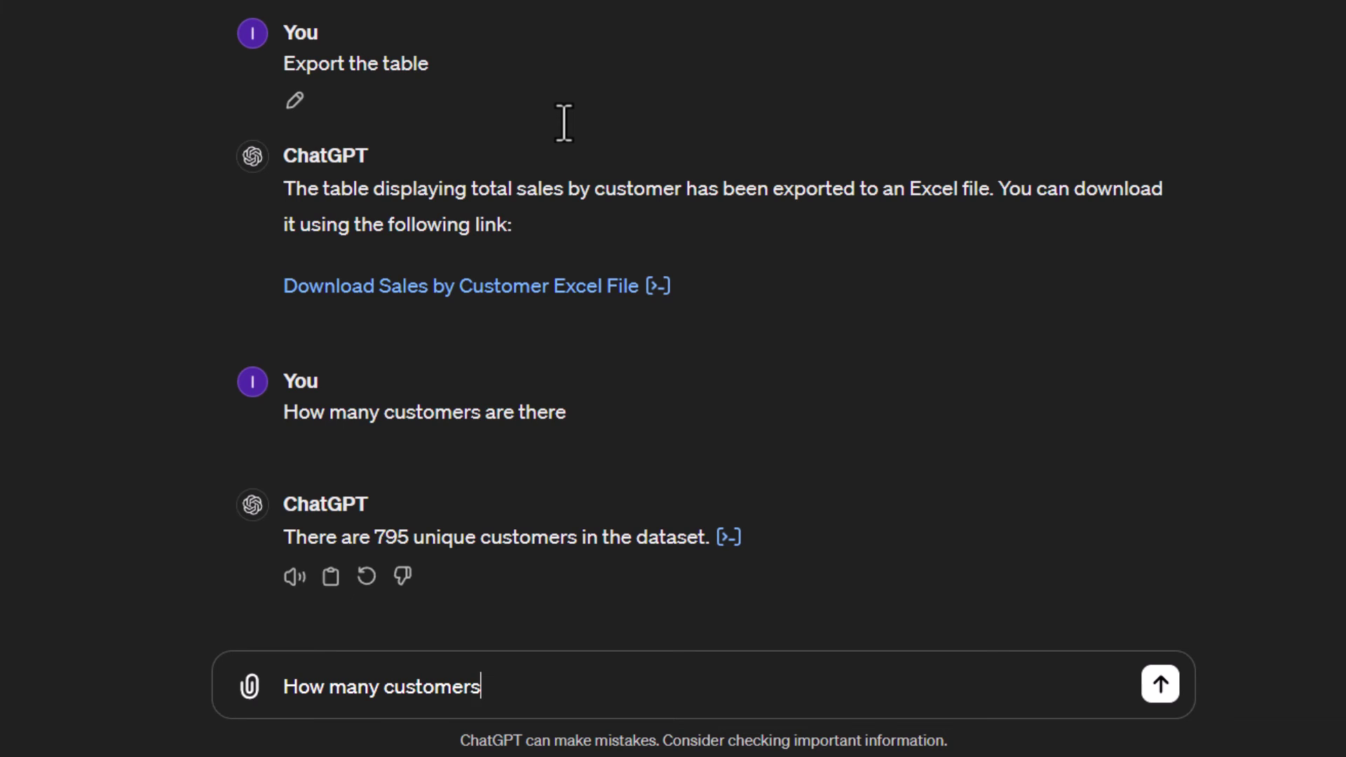
pyautogui.write('have Sales over ')
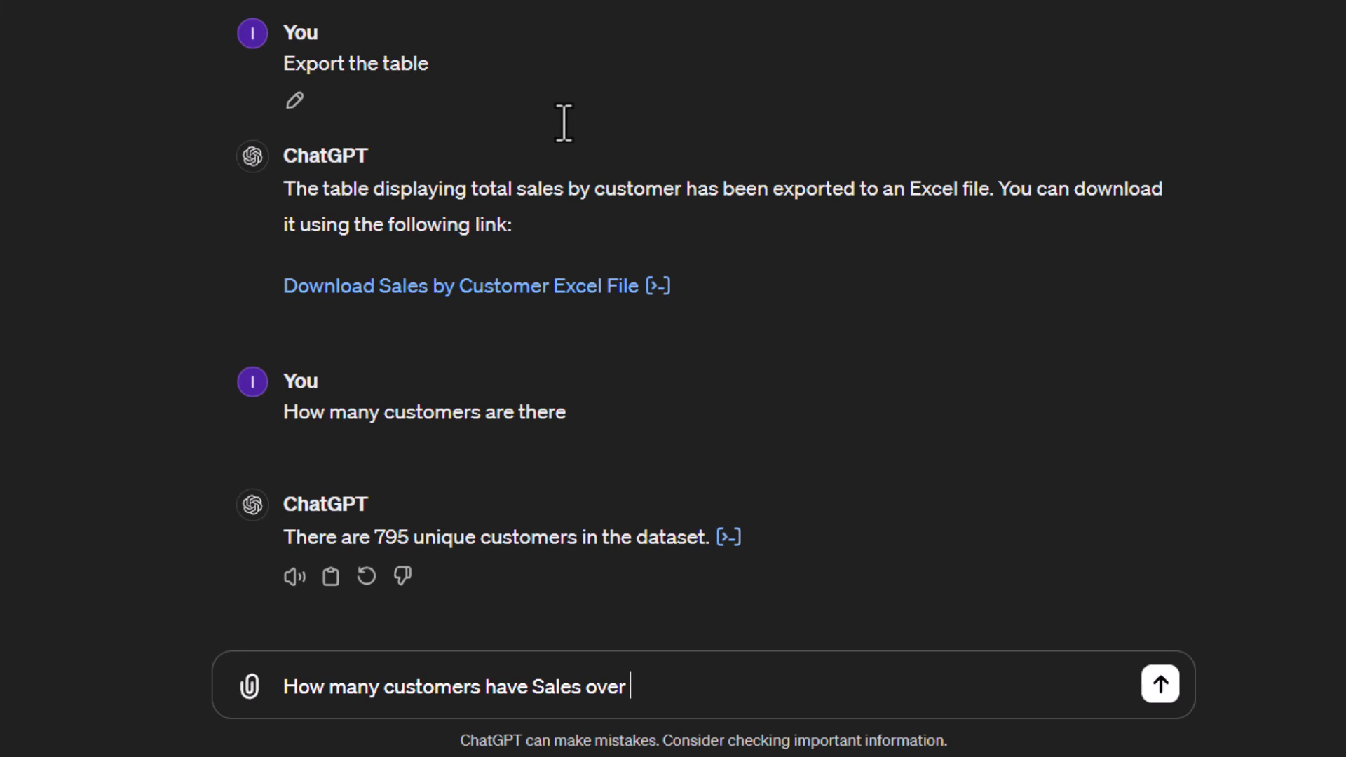
pyautogui.write('60000')
pyautogui.click(1160, 684)
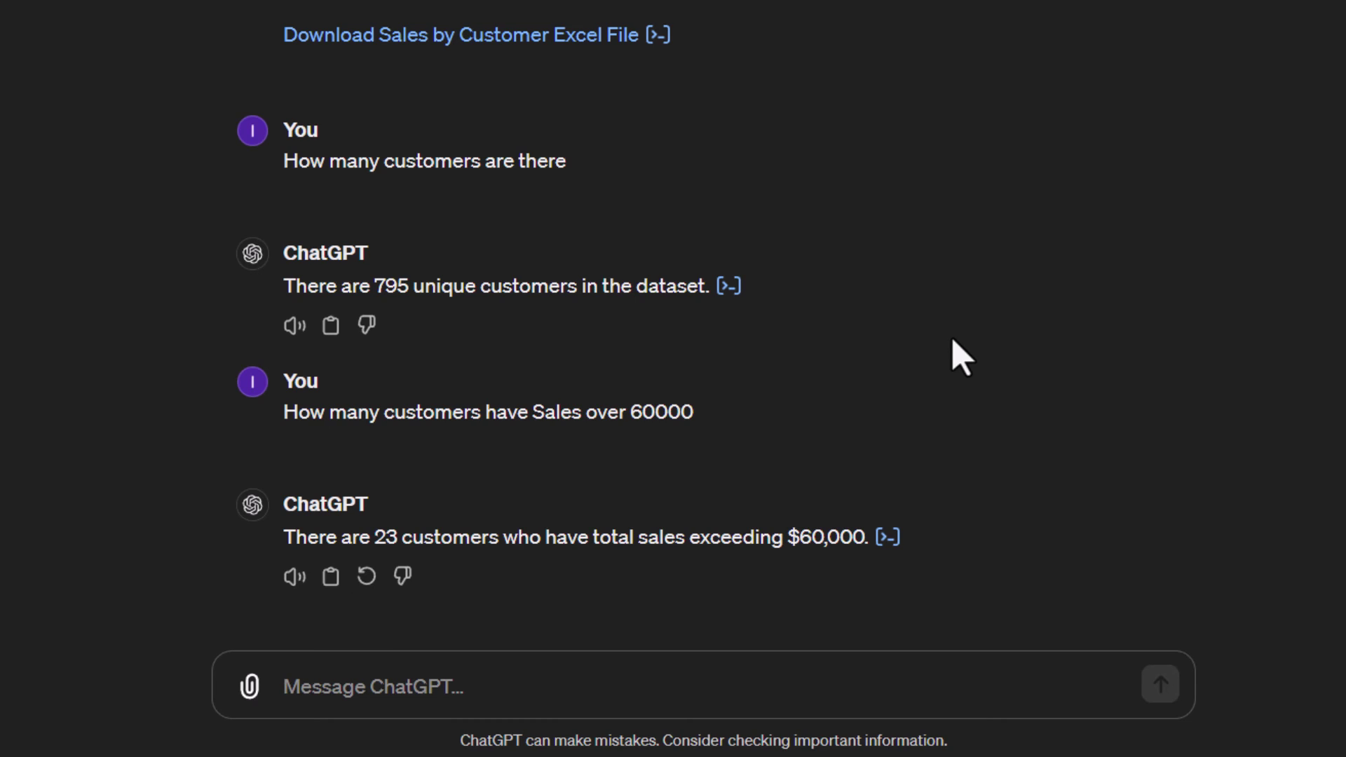
# Request a table displaying Sales by Region and Product Category, with the Product Category placed in the Columns.
pyautogui.write('Crea')
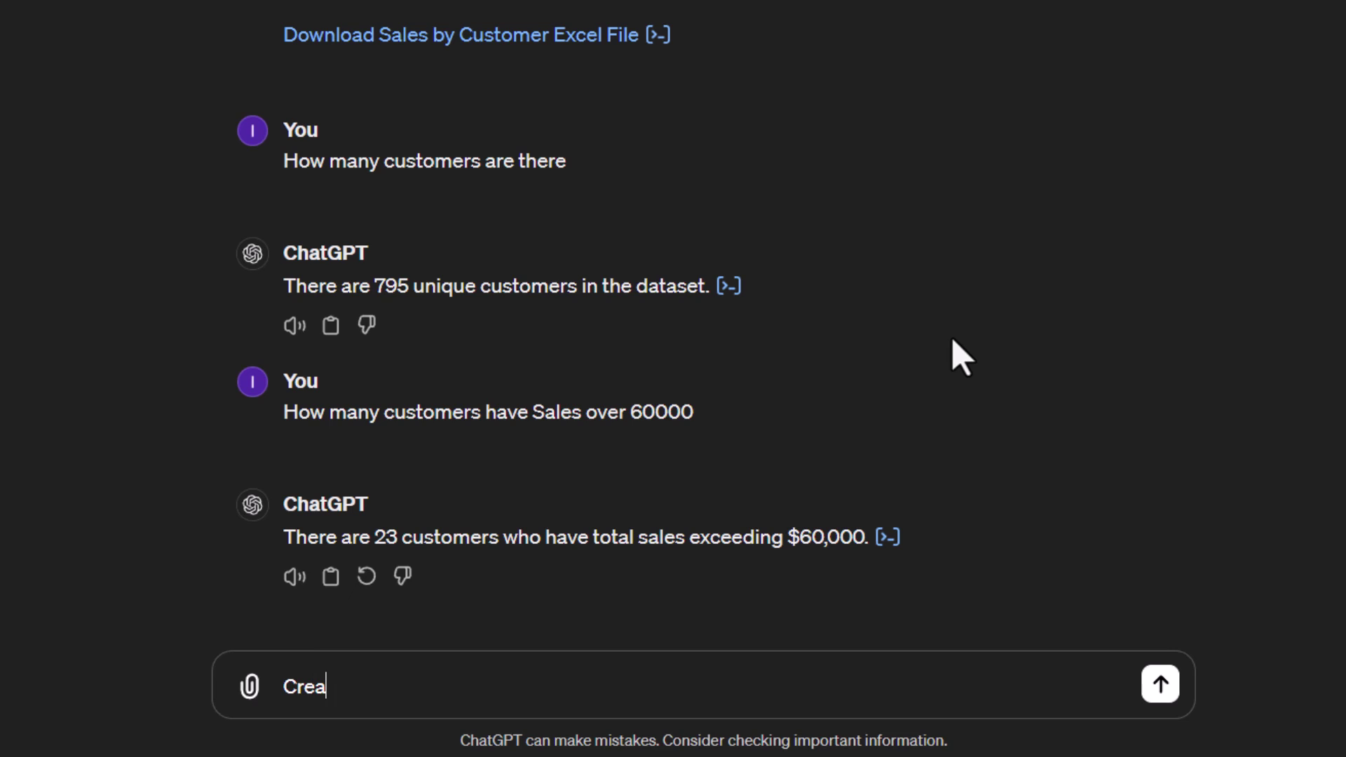
pyautogui.write('te a table')
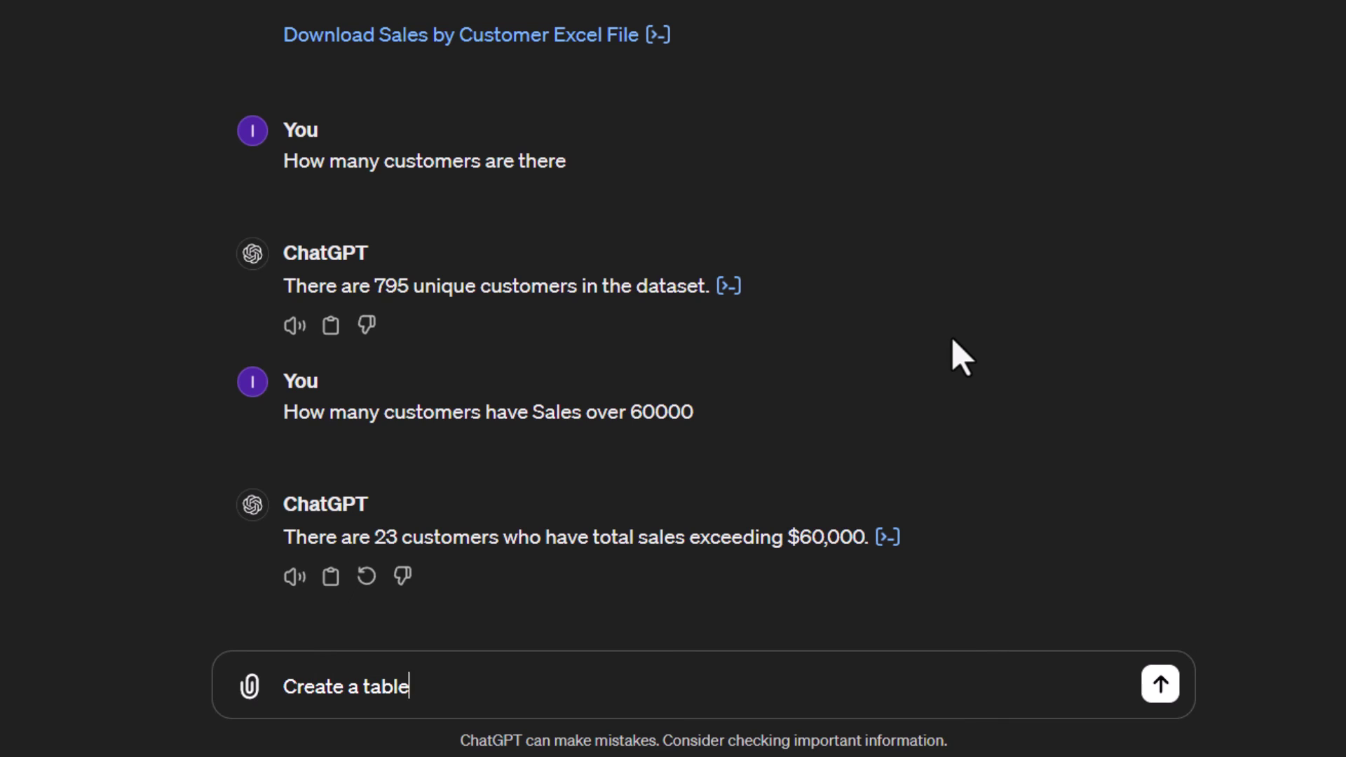
pyautogui.write(' display Sale')
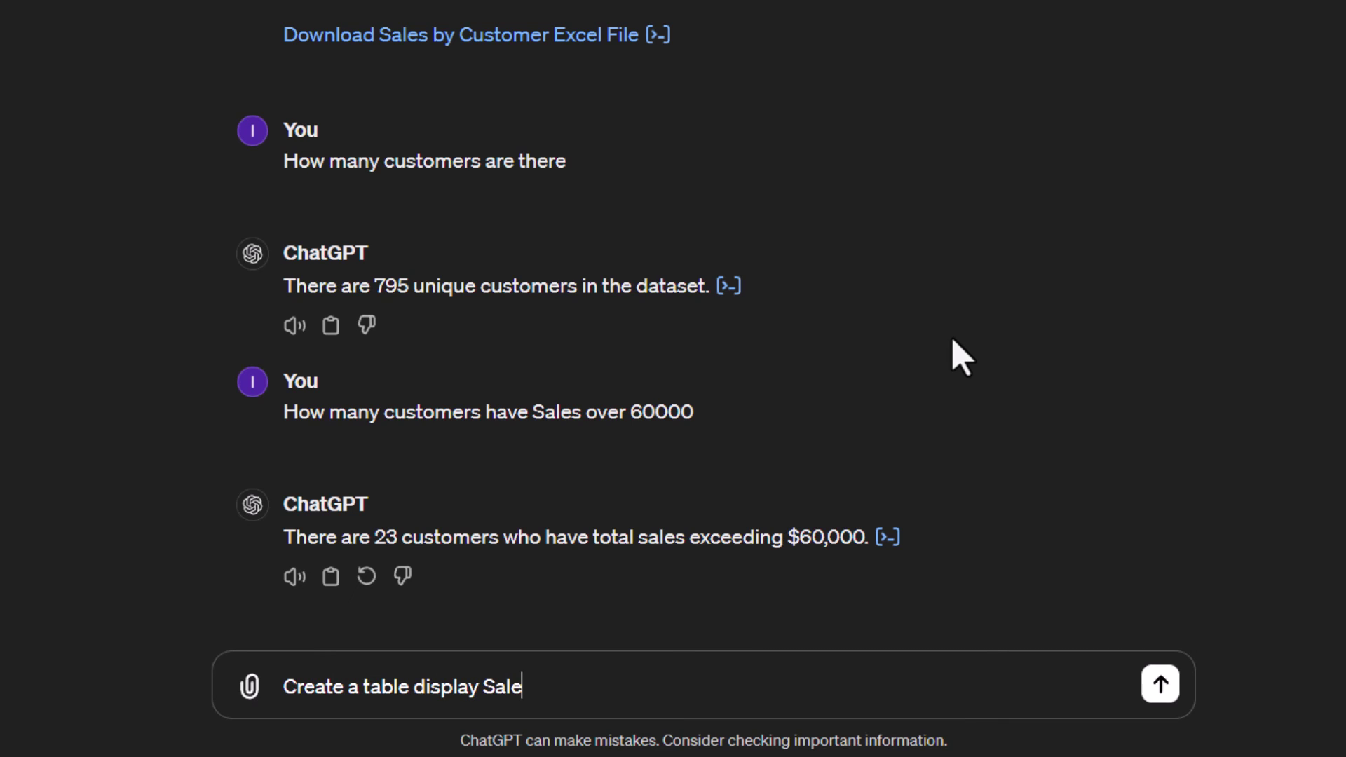
pyautogui.write('s by Rreg')
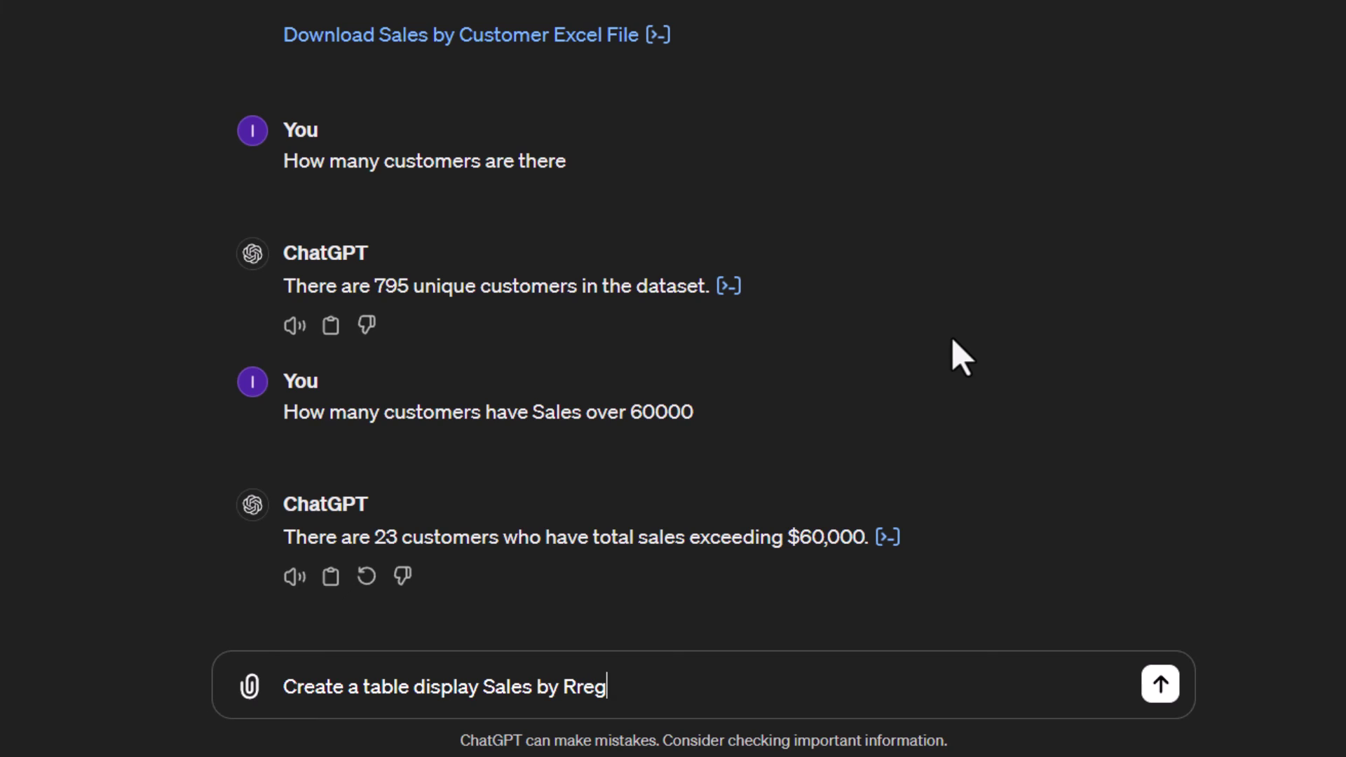
pyautogui.write('ion and')
pyautogui.press('BackSpace')
pyautogui.press('BackSpace')
pyautogui.press('BackSpace')
pyautogui.press('BackSpace')
pyautogui.press('BackSpace')
pyautogui.press('BackSpace')
pyautogui.press('BackSpace')
pyautogui.press('BackSpace')
pyautogui.press('BackSpace')
pyautogui.press('BackSpace')
pyautogui.press('BackSpace')
pyautogui.write('egion and Product')
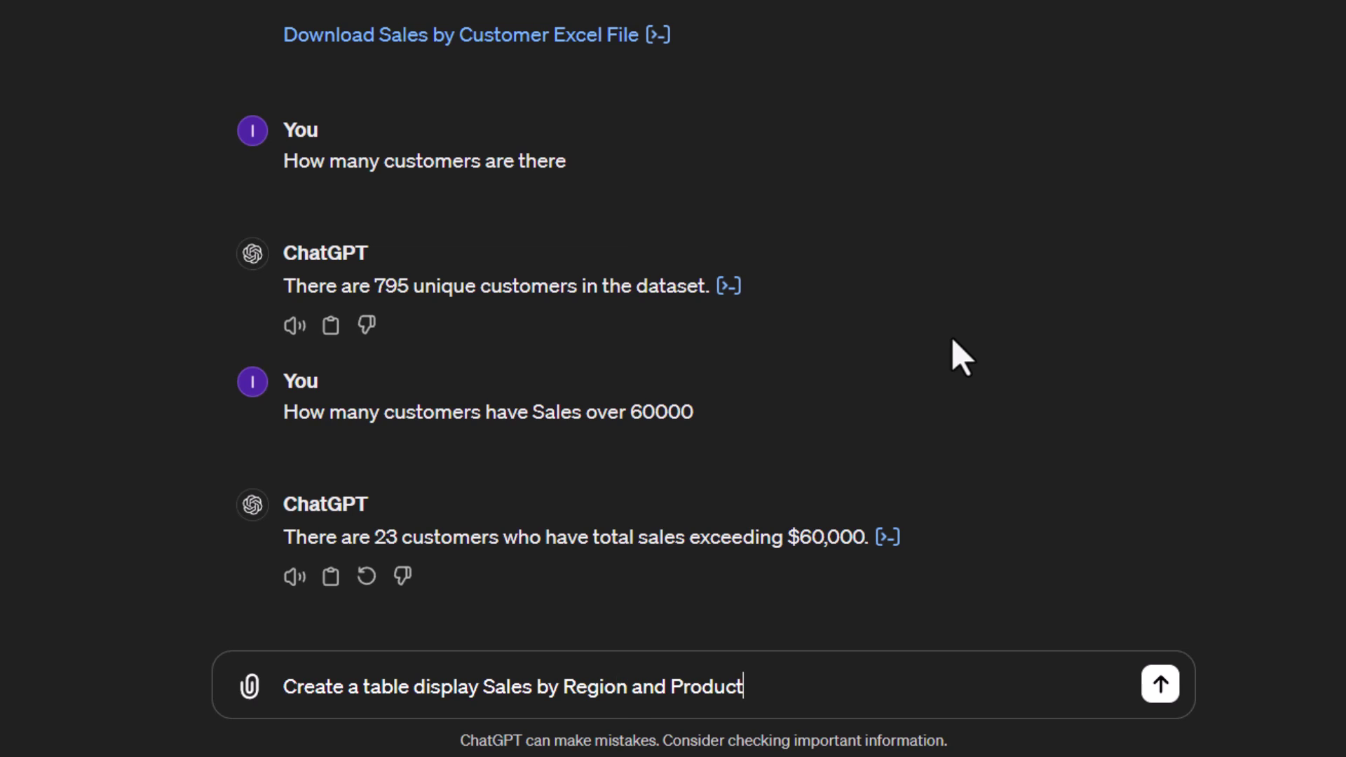
pyautogui.write(' Category')
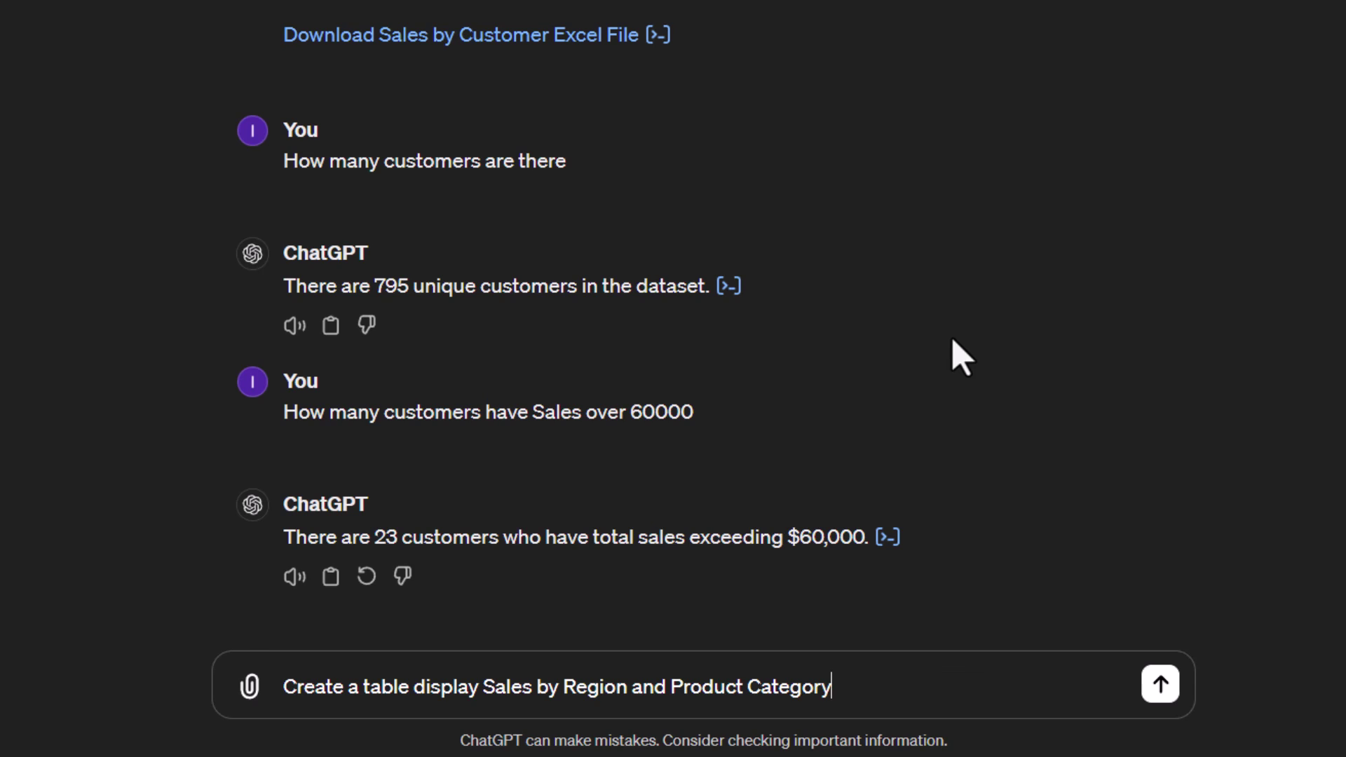
pyautogui.write('/ .  Place the ')
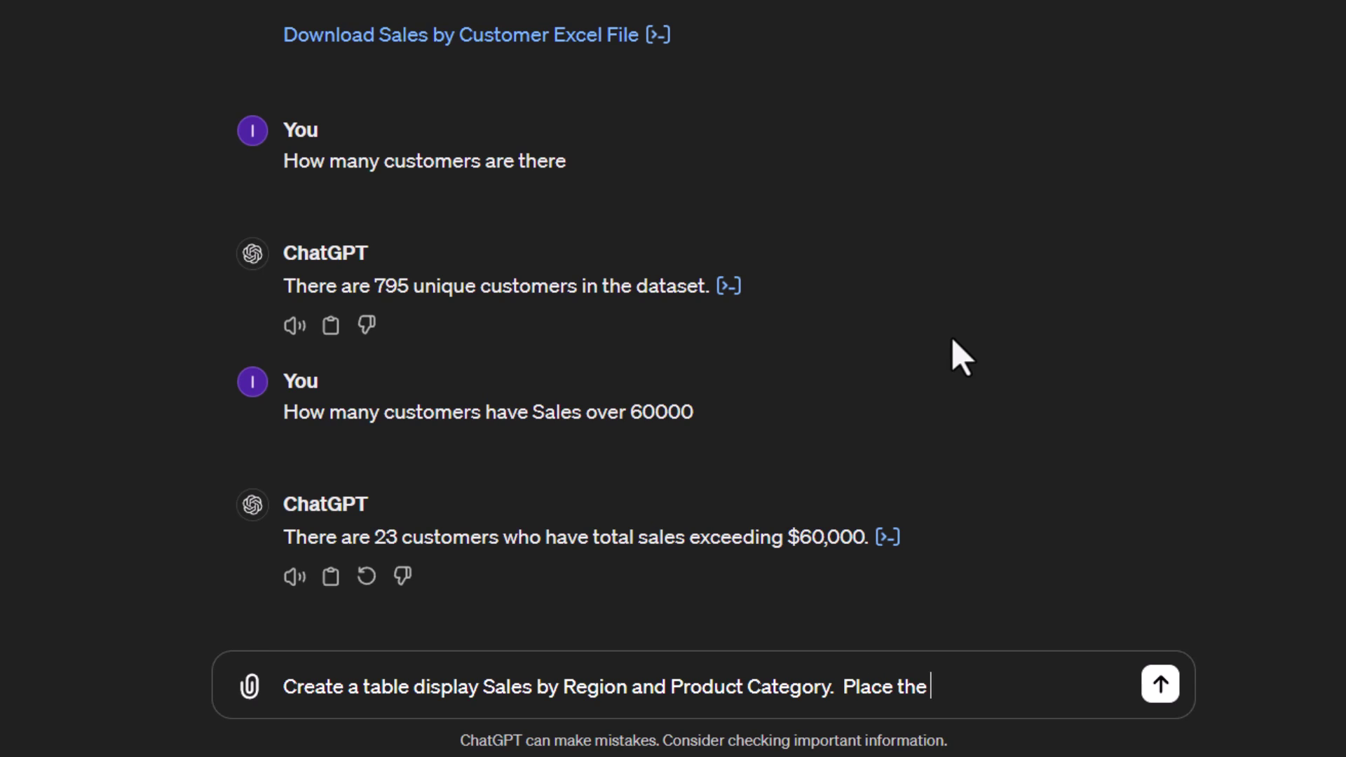
pyautogui.write('Product Ca')
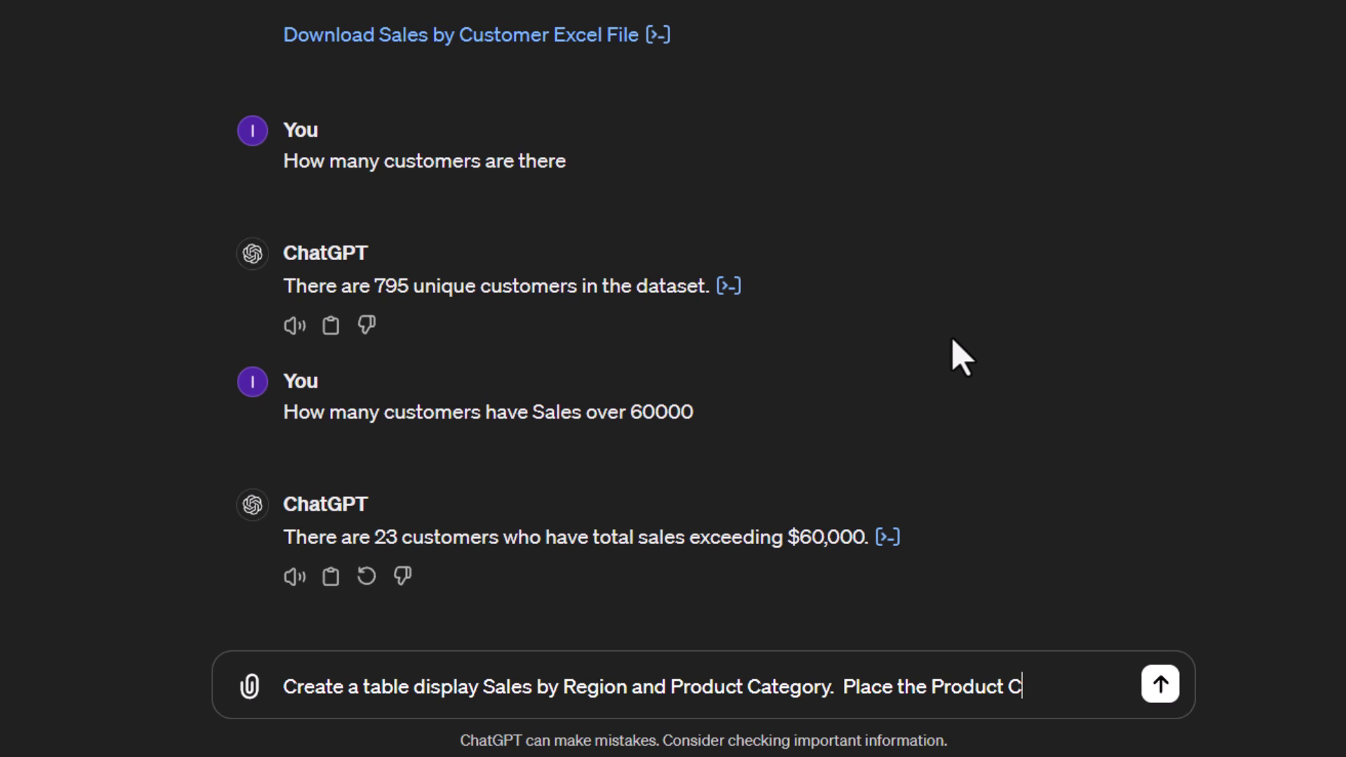
pyautogui.write('tegory in the Columns')
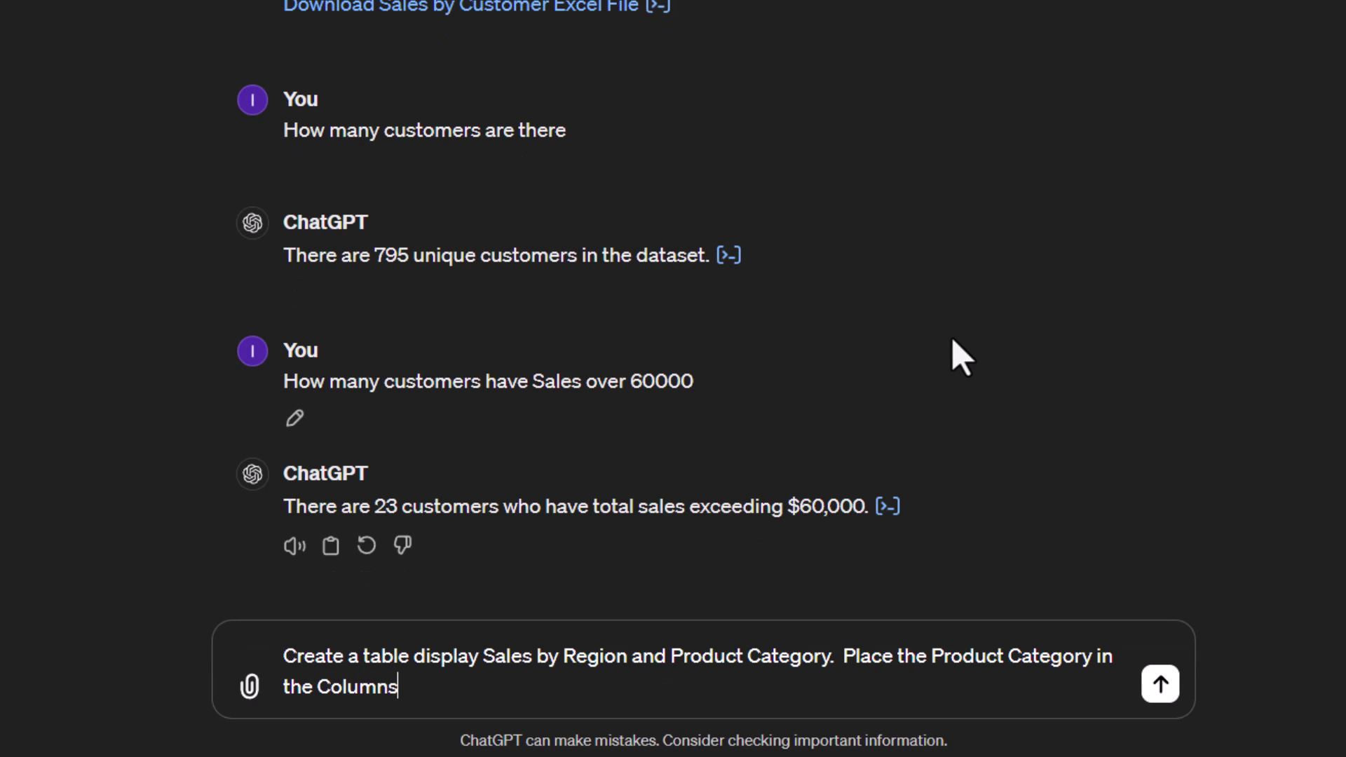
pyautogui.press('Return')
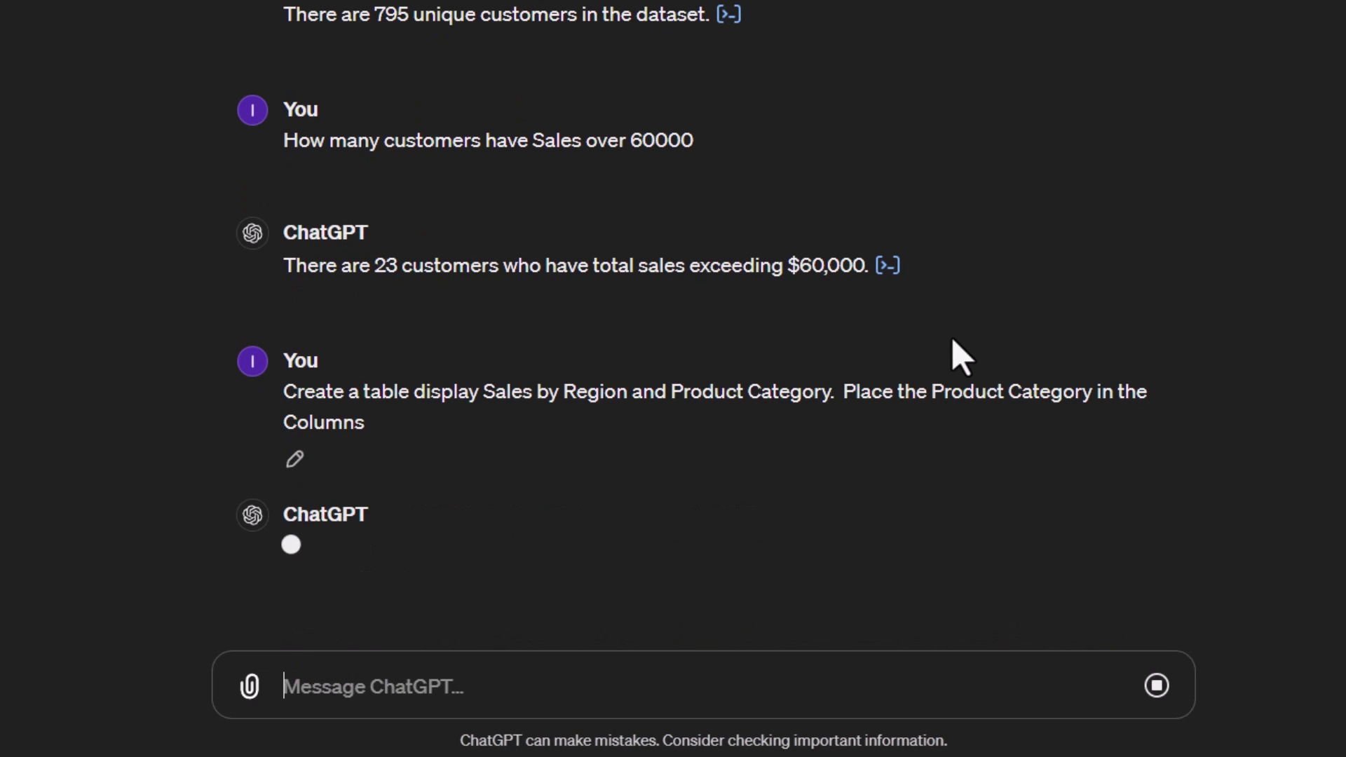